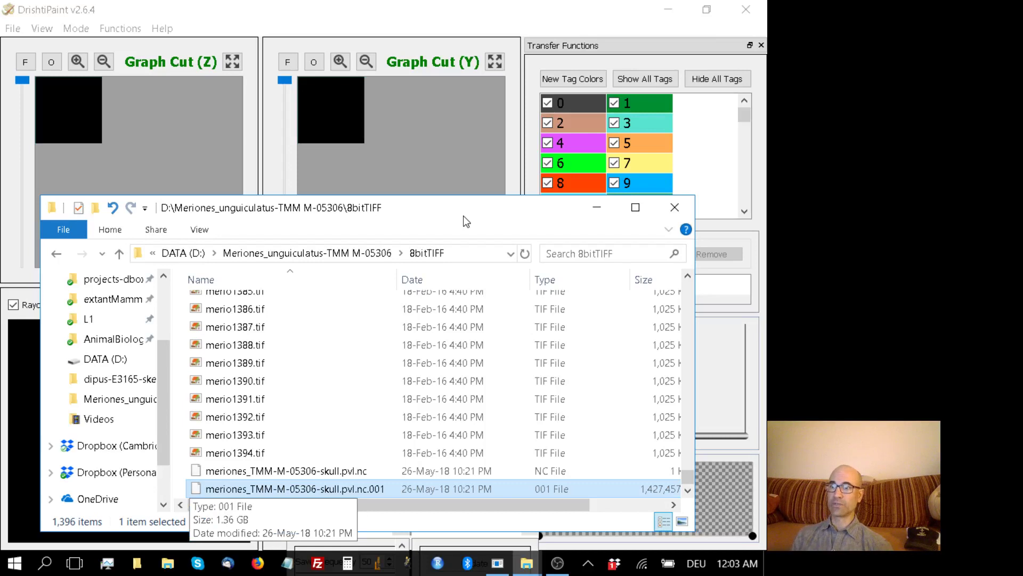
Drag meriones_TMM-M-05306-skull.pvl.nc from the 8bitTIFF folder onto DrishtiPaint and bring DrishtiPaint forward.
{"action": "left_click", "coordinate": [231, 404]}
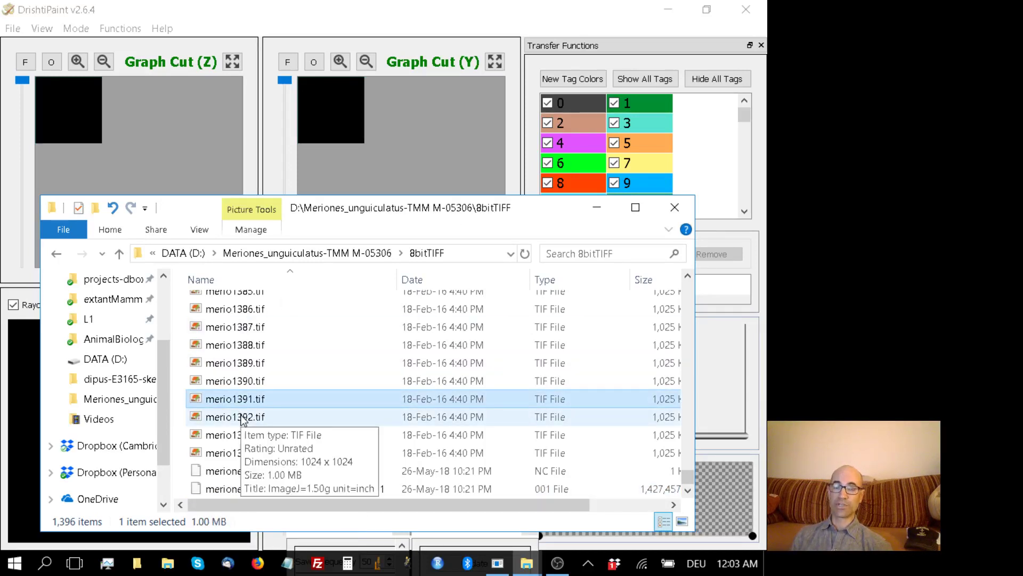
{"action": "left_click", "coordinate": [286, 472]}
{"action": "left_click", "coordinate": [296, 490]}
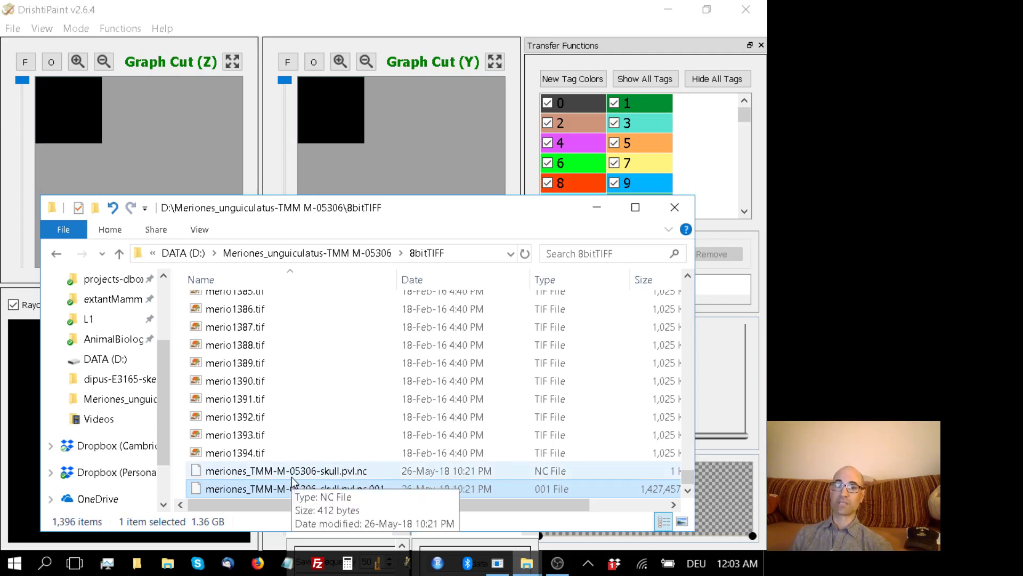
{"action": "left_click", "coordinate": [292, 477]}
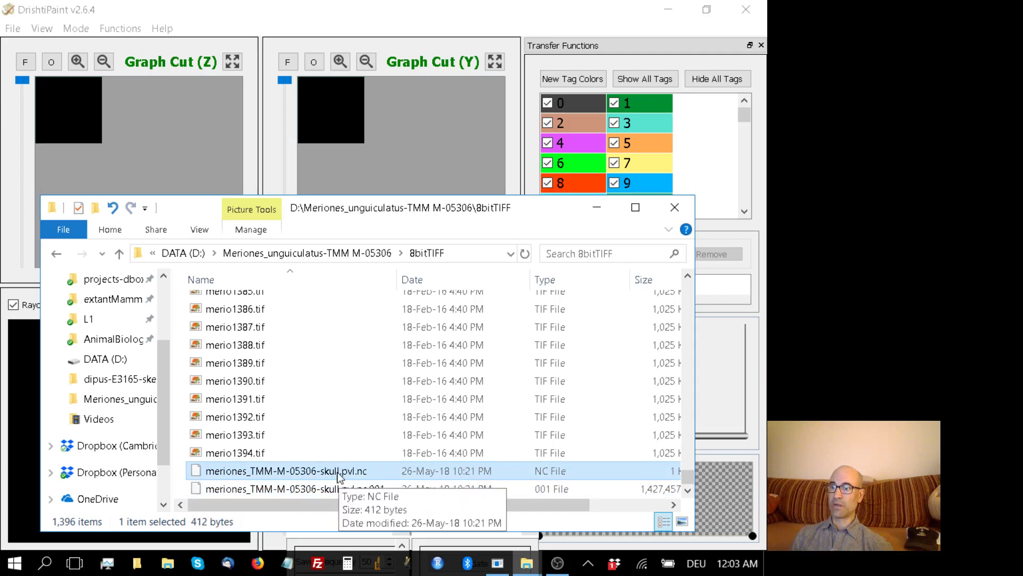
{"action": "left_click_drag", "start_coordinate": [339, 476], "coordinate": [166, 161]}
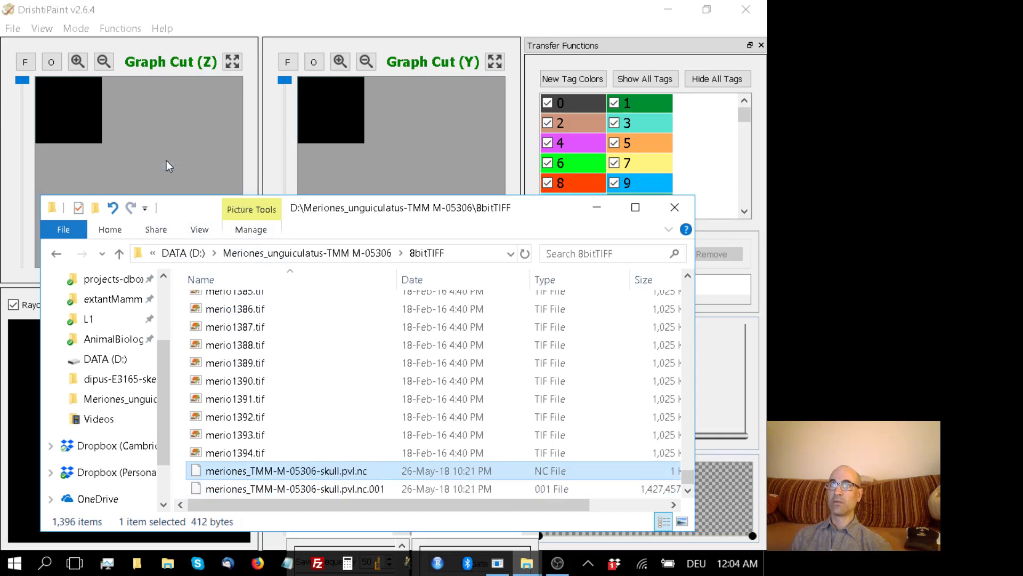
{"action": "left_click", "coordinate": [388, 51]}
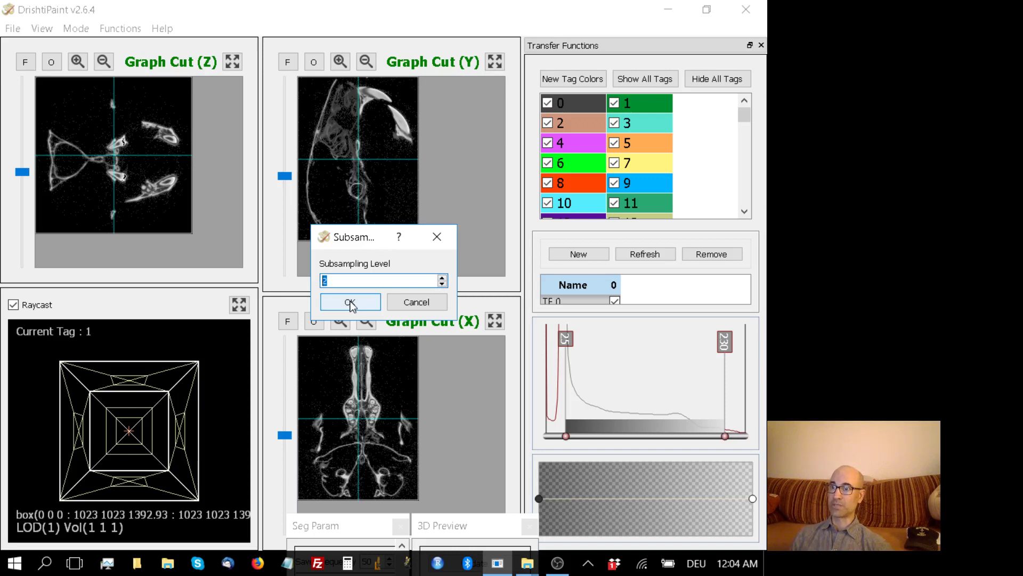
Load the volume at subsampling level 2 and maximize the Raycast 3D view.
{"action": "left_click", "coordinate": [350, 303]}
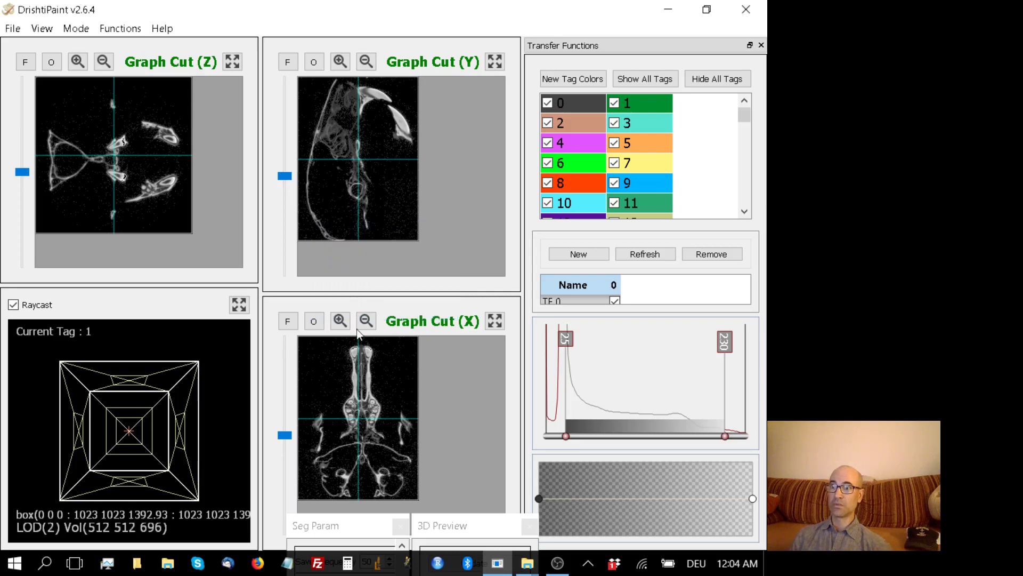
{"action": "left_click_drag", "start_coordinate": [225, 353], "coordinate": [162, 406]}
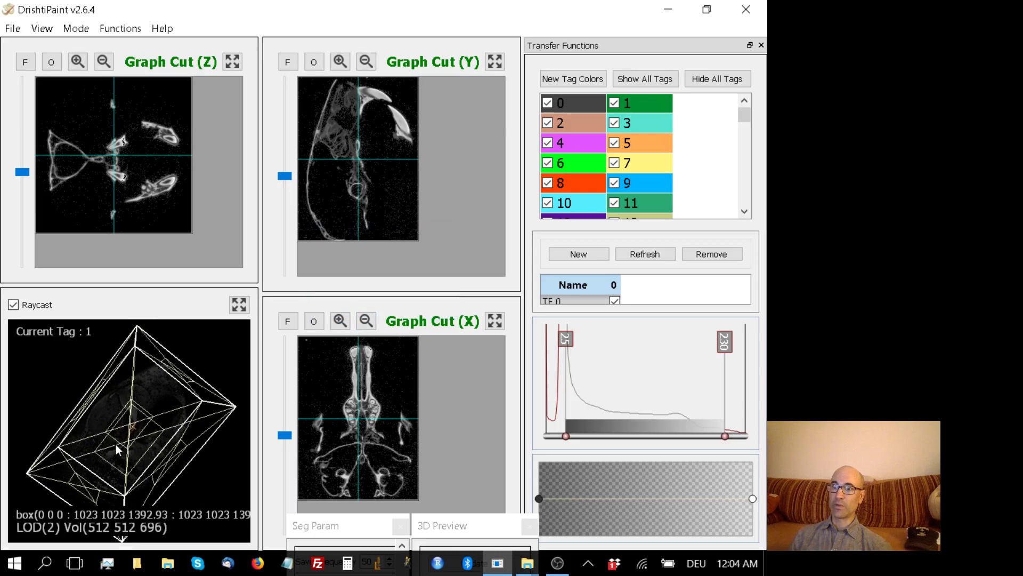
{"action": "left_click", "coordinate": [239, 305]}
{"action": "left_click_drag", "start_coordinate": [178, 305], "coordinate": [152, 270]}
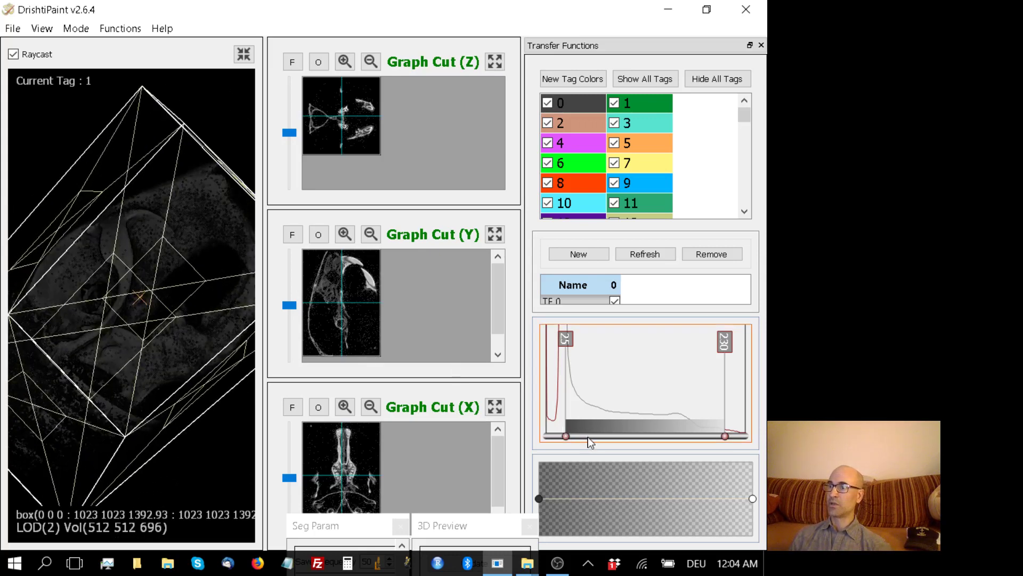
Slide the transfer function range to 62–256 and rotate the rendered skull.
{"action": "left_click_drag", "start_coordinate": [589, 436], "coordinate": [617, 436]}
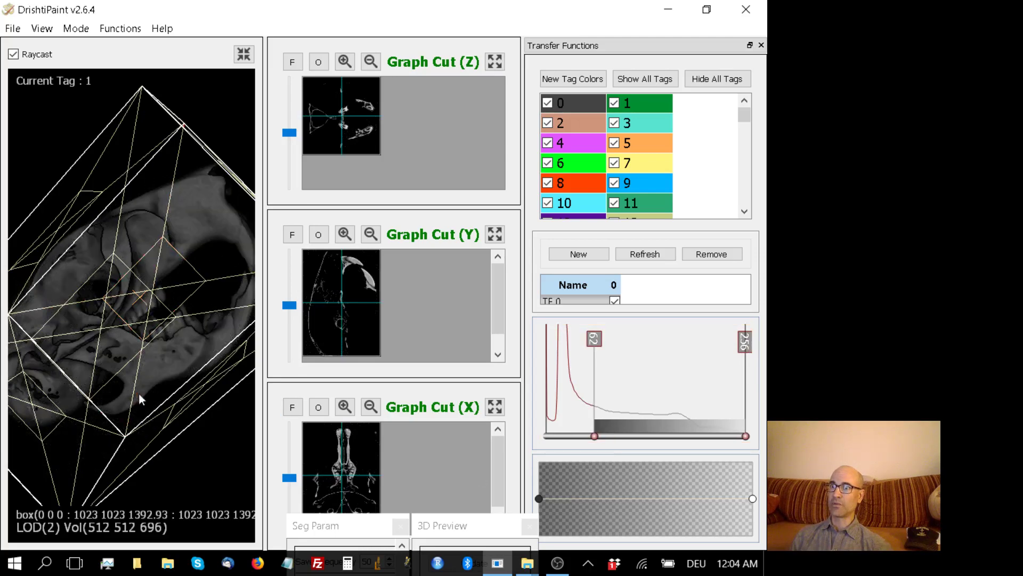
{"action": "left_click_drag", "start_coordinate": [200, 261], "coordinate": [183, 289]}
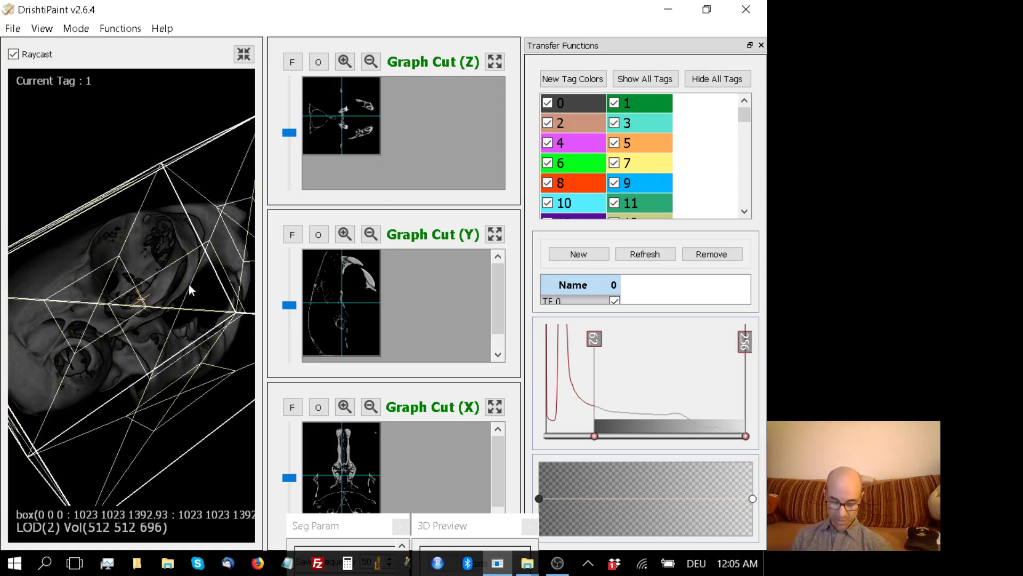
Drag the orange clip-box face inward to 688 and zoom onto the exposed jaw.
{"action": "key", "text": "b"}
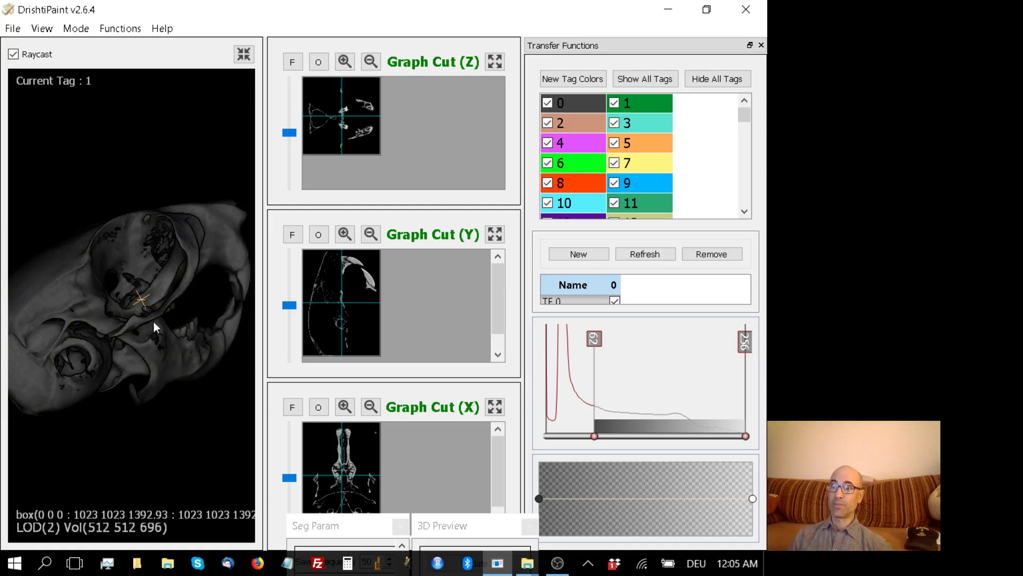
{"action": "key", "text": "b"}
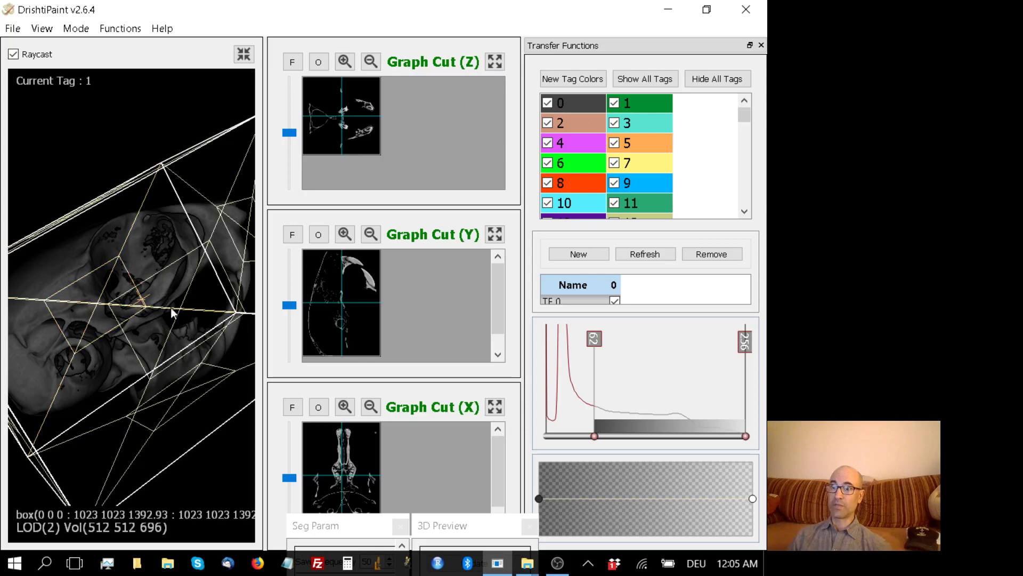
{"action": "left_click_drag", "start_coordinate": [144, 353], "coordinate": [191, 376]}
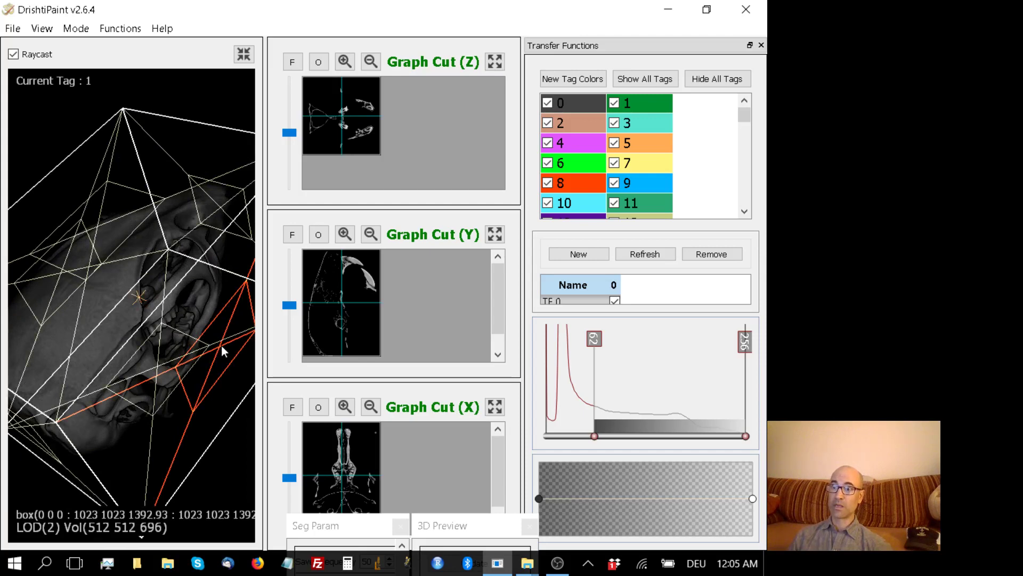
{"action": "left_click_drag", "start_coordinate": [222, 346], "coordinate": [177, 371]}
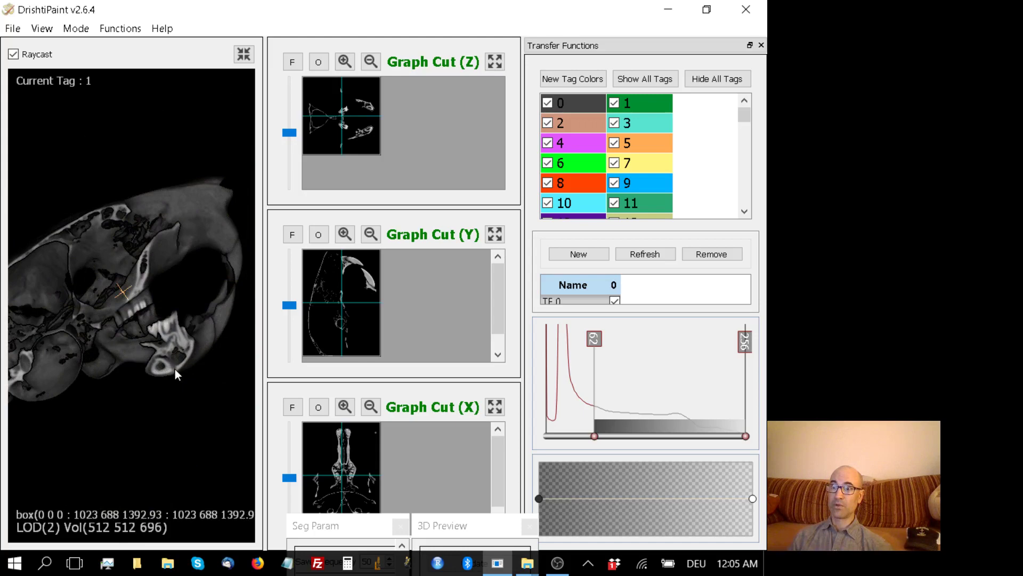
{"action": "right_click_drag", "start_coordinate": [126, 323], "coordinate": [176, 375]}
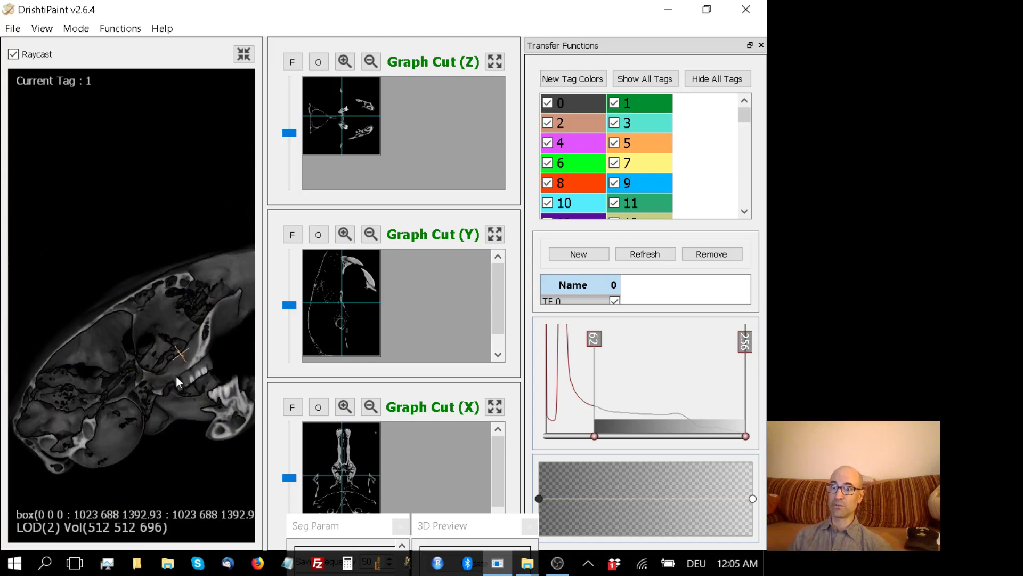
{"action": "left_click_drag", "start_coordinate": [176, 375], "coordinate": [137, 386]}
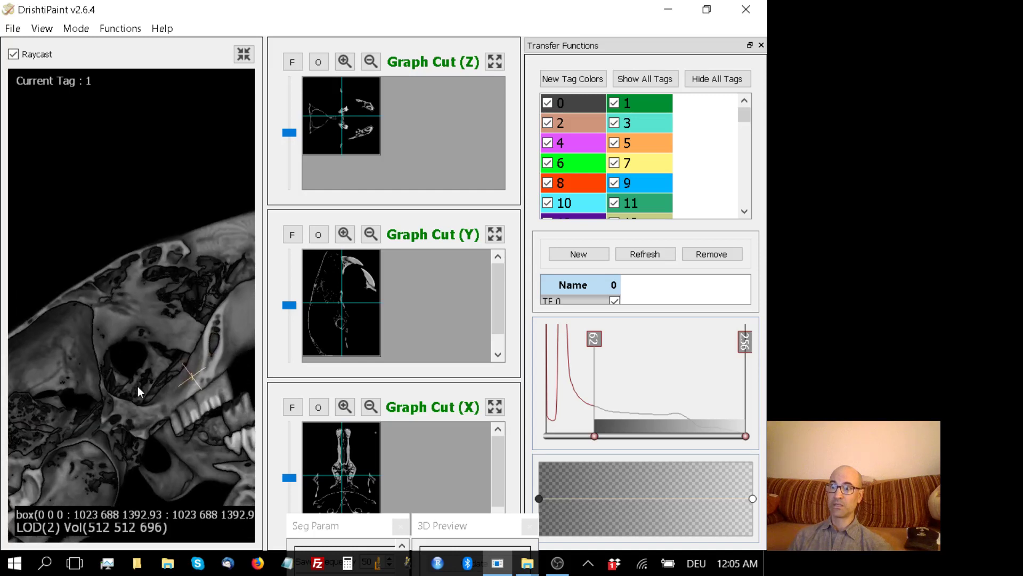
{"action": "scroll", "coordinate": [137, 385], "scroll_direction": "down", "scroll_amount": 5}
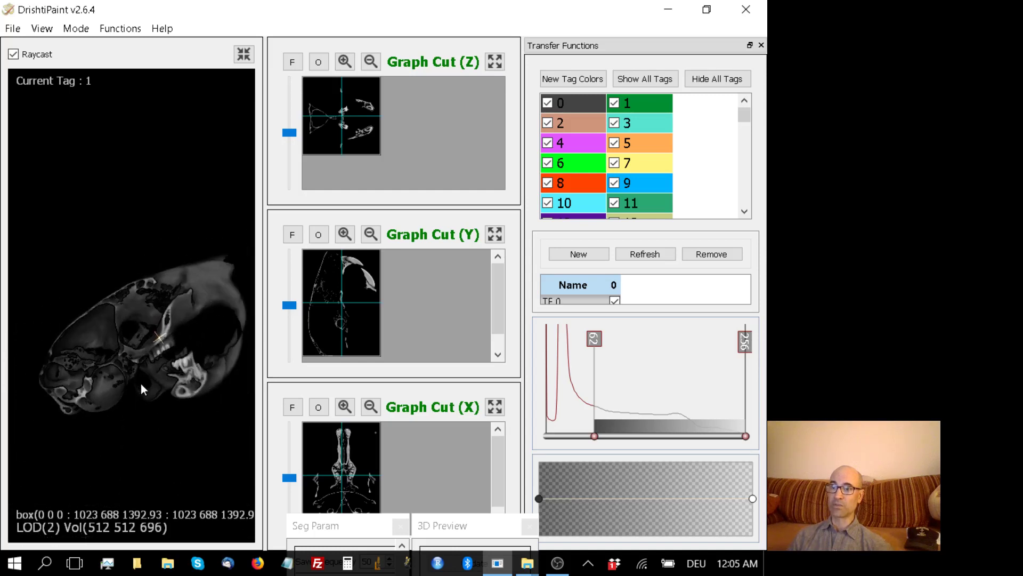
{"action": "mouse_move", "coordinate": [156, 392]}
{"action": "left_mouse_down"}
{"action": "mouse_move", "coordinate": [165, 408]}
{"action": "mouse_move", "coordinate": [164, 376]}
{"action": "left_mouse_up"}
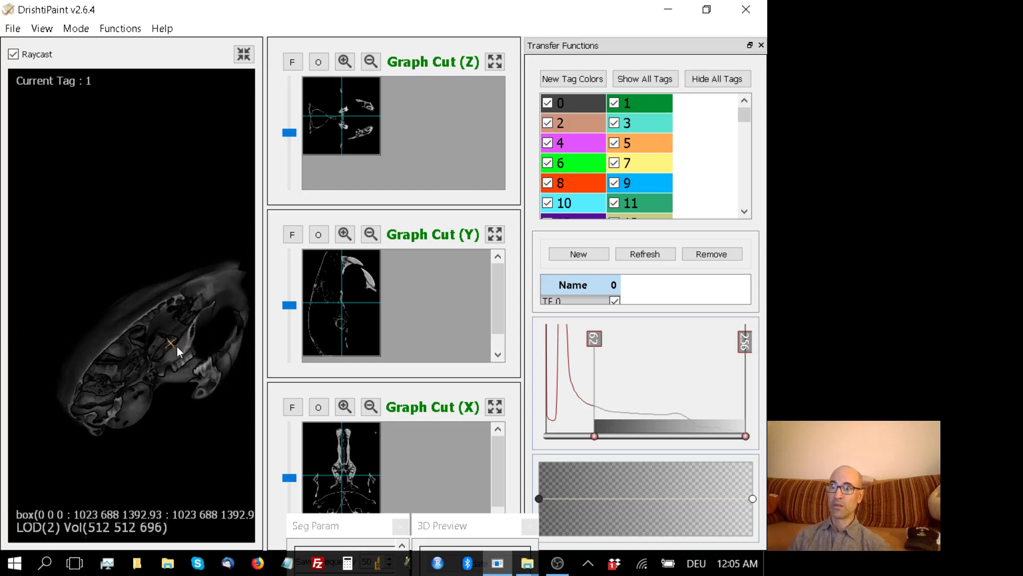
{"action": "scroll", "coordinate": [168, 350], "scroll_direction": "up", "scroll_amount": 5}
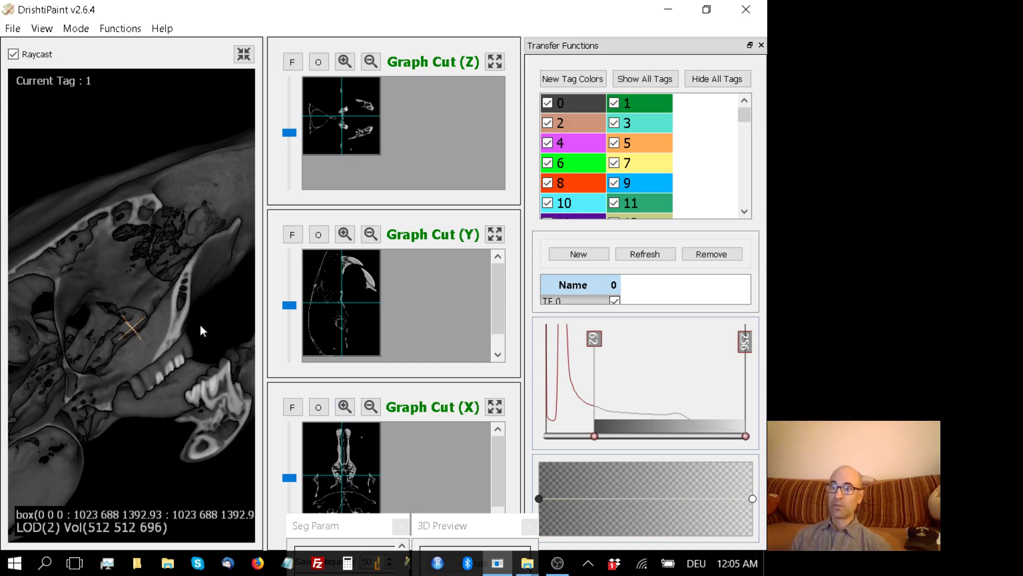
Pick points on the teeth and jaw in the 3D view to reposition the slice views.
{"action": "double_click", "coordinate": [170, 367]}
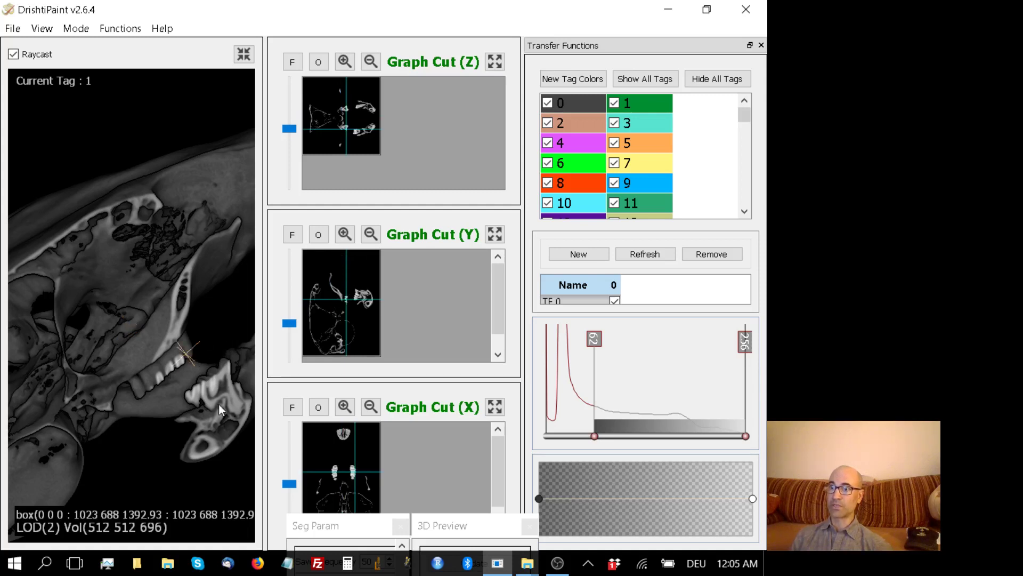
{"action": "double_click", "coordinate": [232, 392]}
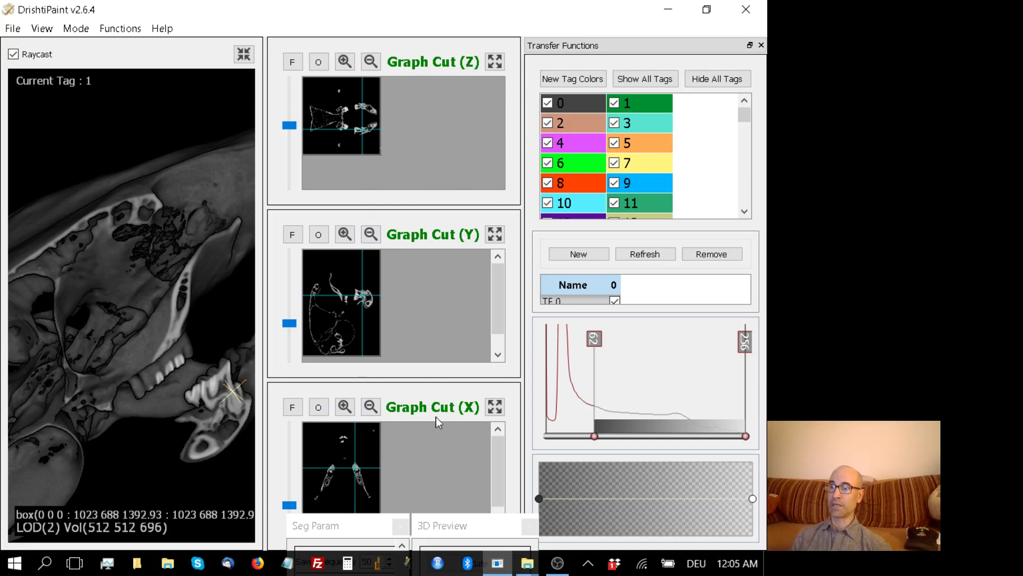
{"action": "left_click", "coordinate": [88, 354]}
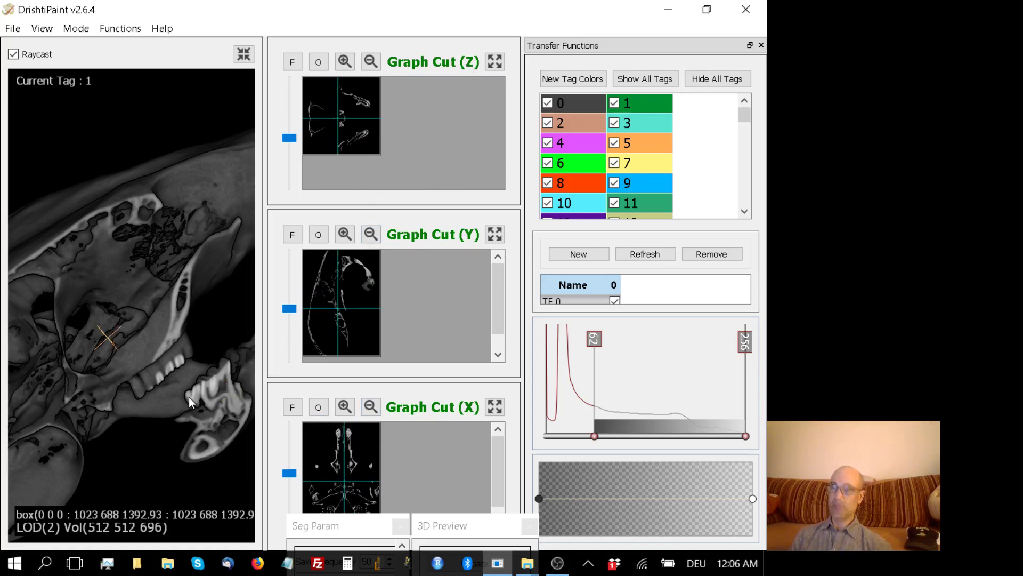
Reset the clip box to the full 1023 1023 1392.93 extent and turn the skull sideways.
{"action": "left_click_drag", "start_coordinate": [188, 397], "coordinate": [159, 380]}
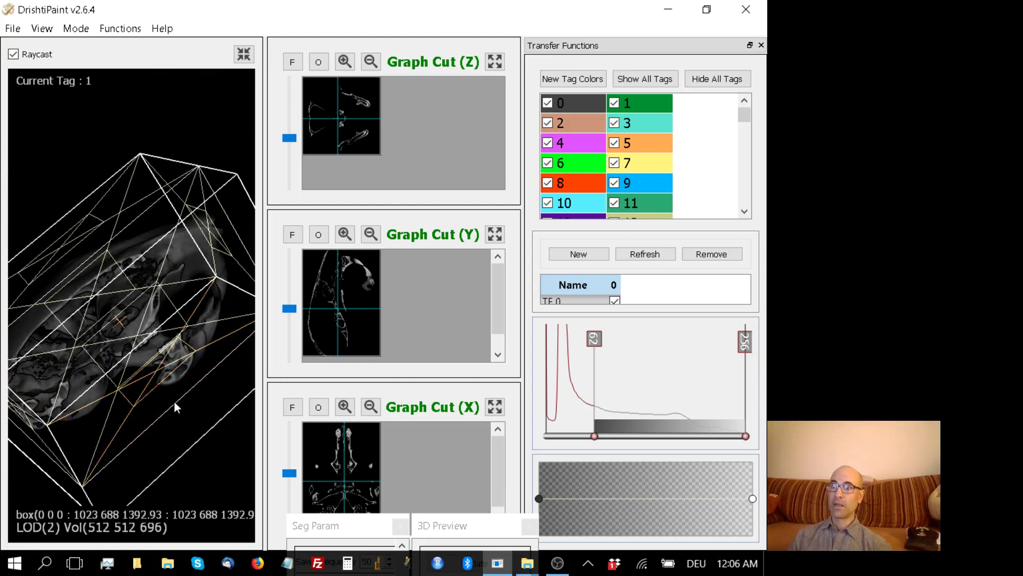
{"action": "left_click_drag", "start_coordinate": [174, 401], "coordinate": [241, 374]}
{"action": "left_click_drag", "start_coordinate": [231, 427], "coordinate": [168, 389]}
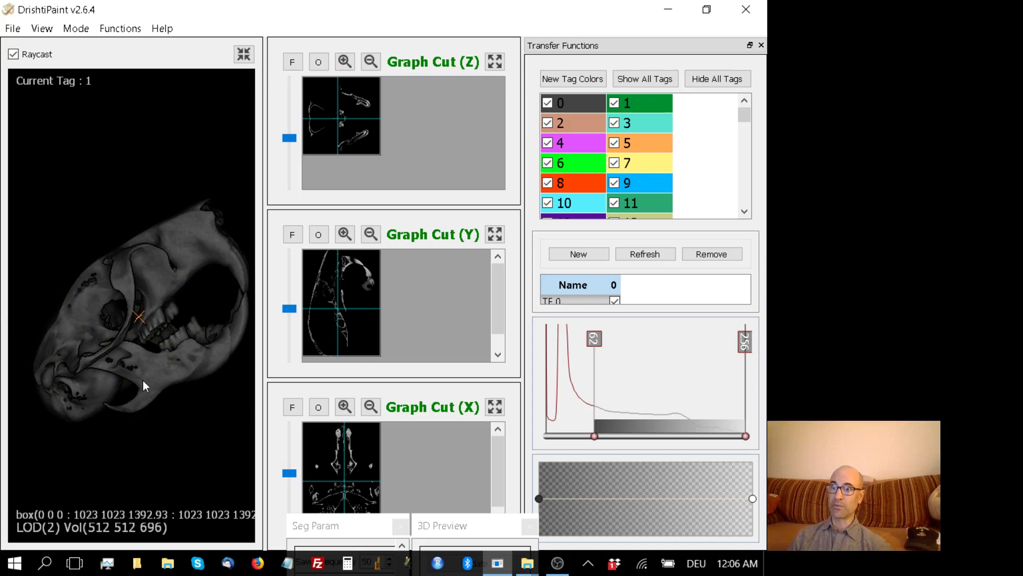
{"action": "scroll", "coordinate": [143, 380], "scroll_direction": "up", "scroll_amount": 3}
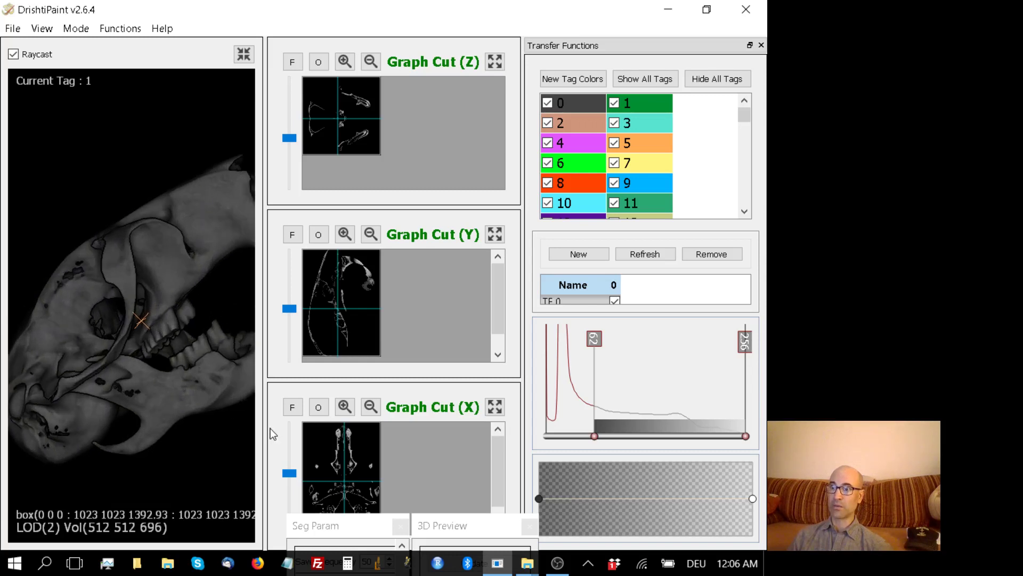
{"action": "left_click_drag", "start_coordinate": [265, 418], "coordinate": [421, 403]}
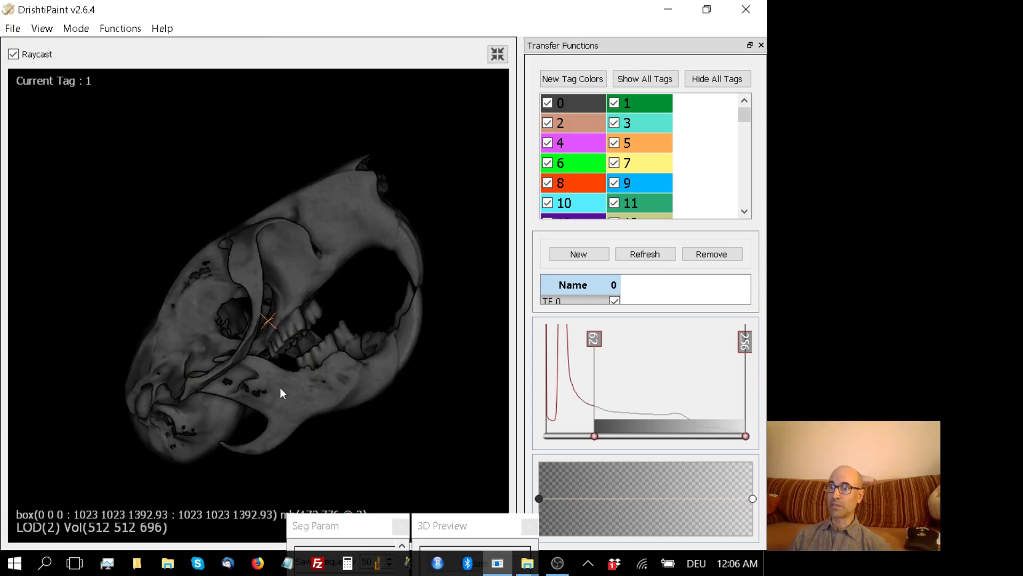
Zoom into the skull render and rotate it repeatedly to inspect the teeth and jaw.
{"action": "scroll", "coordinate": [341, 392], "scroll_direction": "up", "scroll_amount": 4}
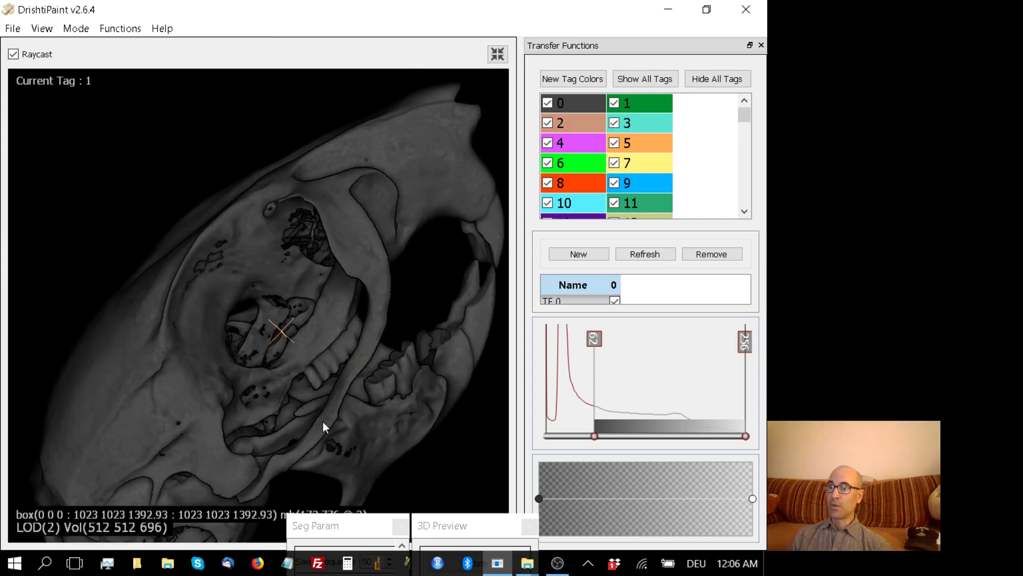
{"action": "mouse_move", "coordinate": [322, 421]}
{"action": "left_mouse_down"}
{"action": "mouse_move", "coordinate": [282, 345]}
{"action": "mouse_move", "coordinate": [295, 390]}
{"action": "mouse_move", "coordinate": [257, 369]}
{"action": "mouse_move", "coordinate": [397, 376]}
{"action": "mouse_move", "coordinate": [261, 279]}
{"action": "mouse_move", "coordinate": [304, 308]}
{"action": "mouse_move", "coordinate": [253, 164]}
{"action": "left_mouse_up"}
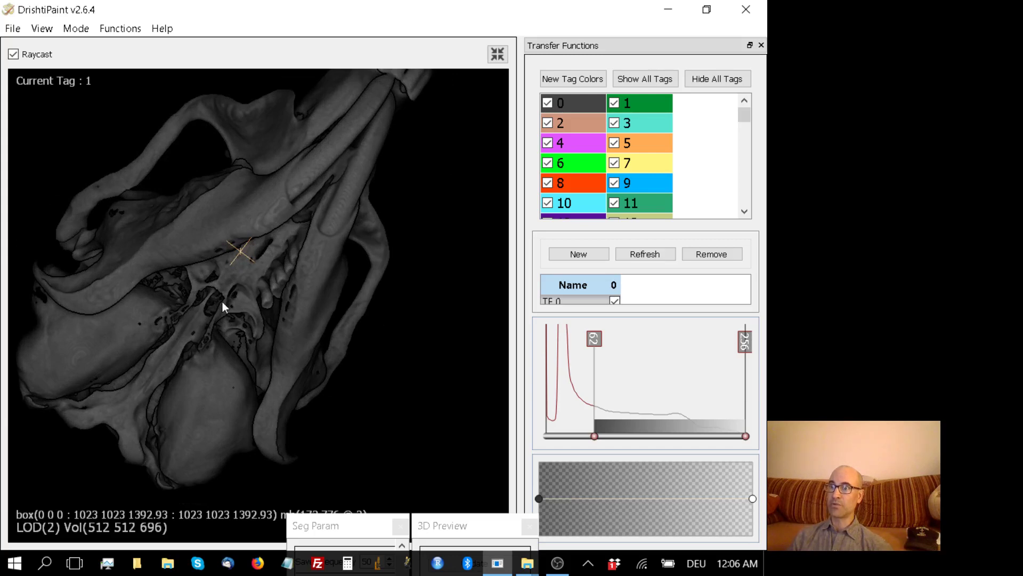
{"action": "left_click_drag", "start_coordinate": [222, 302], "coordinate": [220, 220]}
{"action": "left_click_drag", "start_coordinate": [380, 316], "coordinate": [301, 264]}
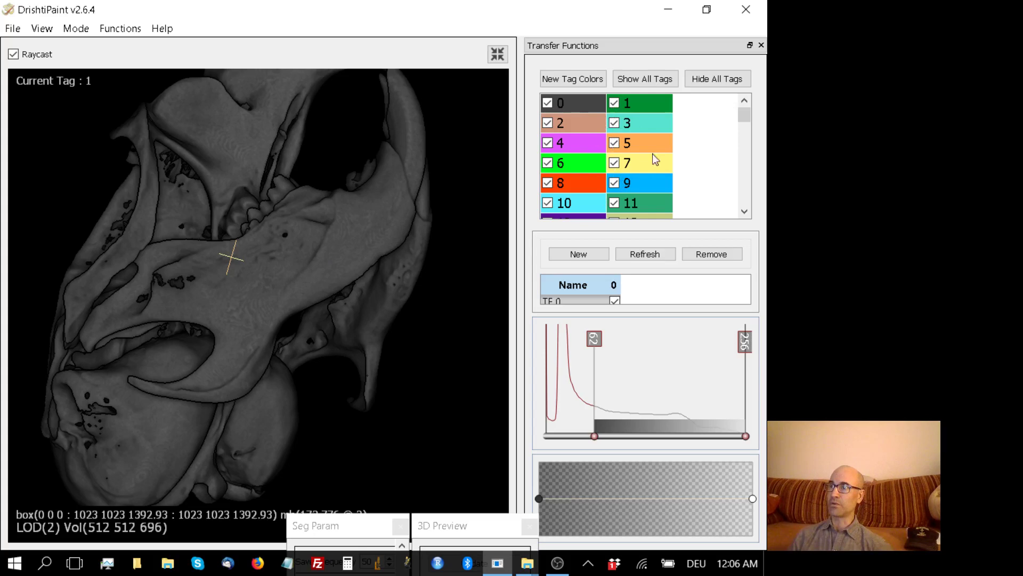
{"action": "left_click_drag", "start_coordinate": [252, 309], "coordinate": [335, 357]}
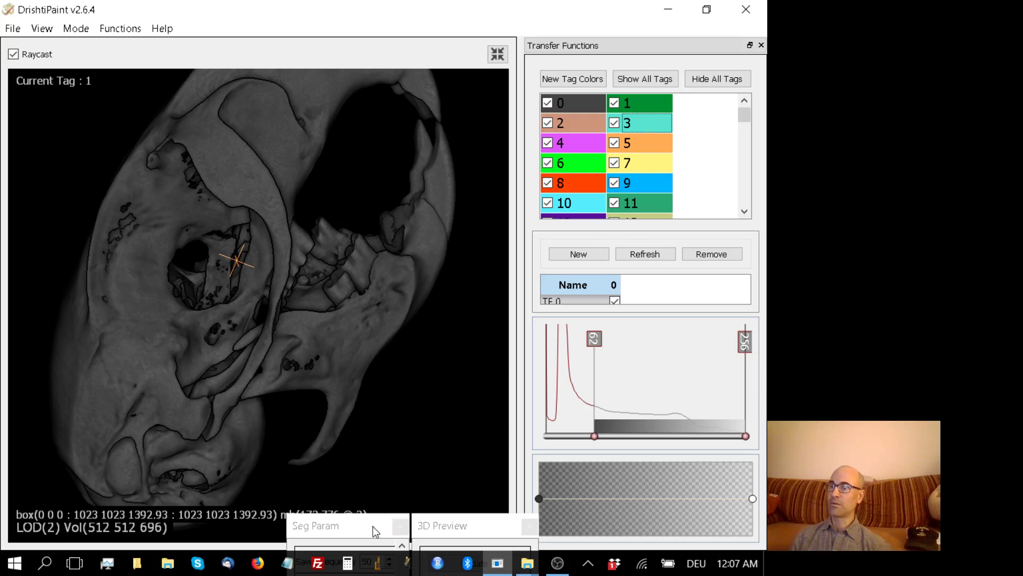
Select tag 3 in the floated Seg Param tag table, re-dock it, and face the lower jaw.
{"action": "left_click_drag", "start_coordinate": [372, 526], "coordinate": [442, 207]}
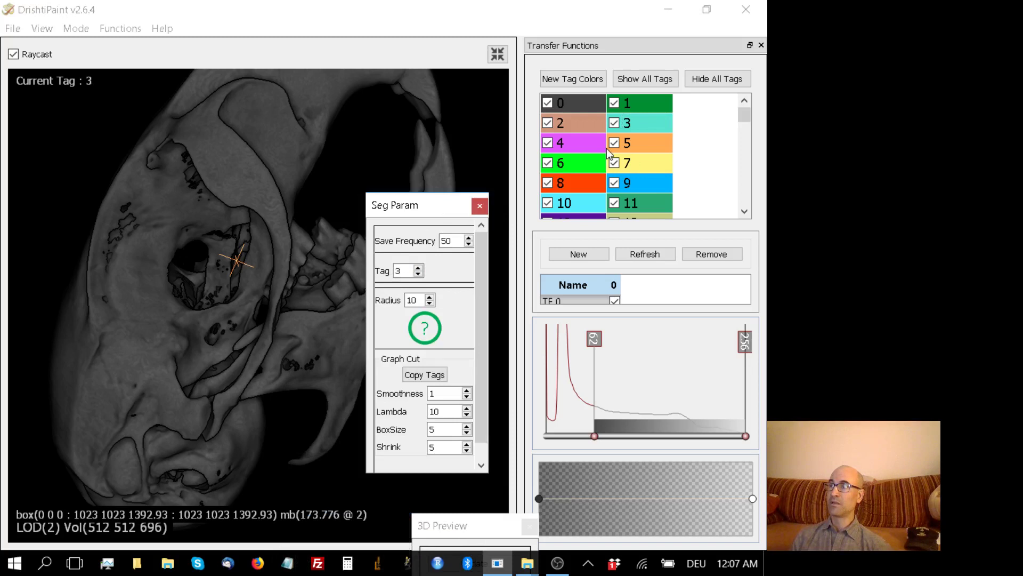
{"action": "left_click", "coordinate": [635, 143]}
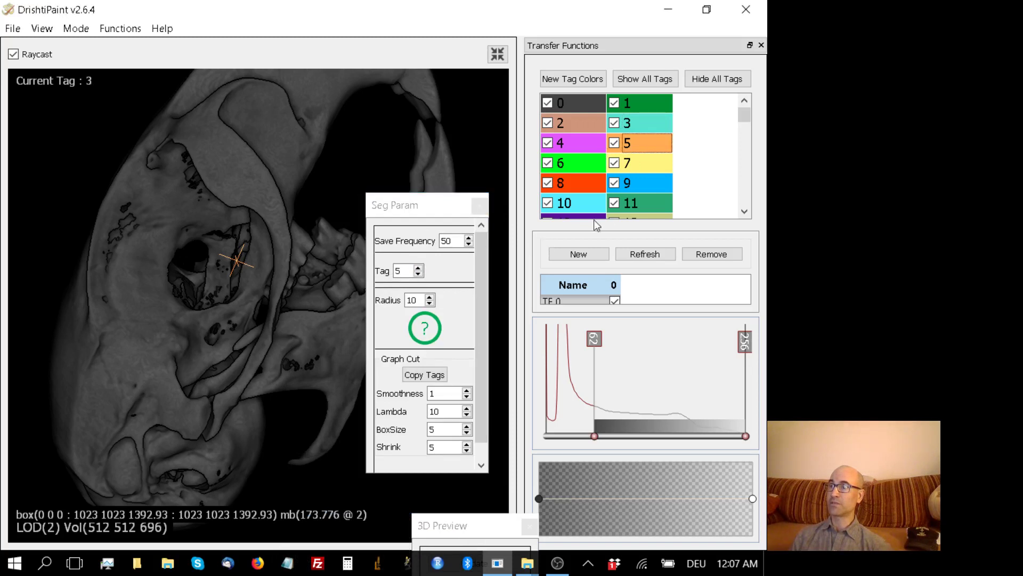
{"action": "left_click", "coordinate": [637, 186]}
{"action": "left_click", "coordinate": [650, 126]}
{"action": "left_click_drag", "start_coordinate": [416, 210], "coordinate": [326, 526]}
{"action": "mouse_move", "coordinate": [277, 401]}
{"action": "left_mouse_down"}
{"action": "mouse_move", "coordinate": [265, 393]}
{"action": "mouse_move", "coordinate": [272, 406]}
{"action": "left_mouse_up"}
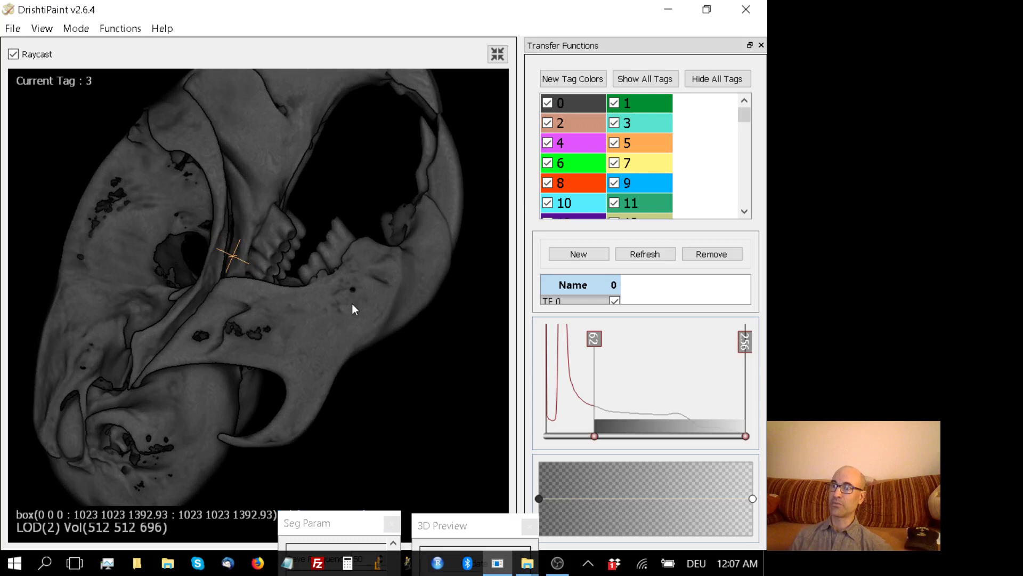
Paint a tag 3 stroke from the jaw's right edge leftward, then rotate to check it.
{"action": "left_click_drag", "start_coordinate": [360, 318], "coordinate": [387, 313]}
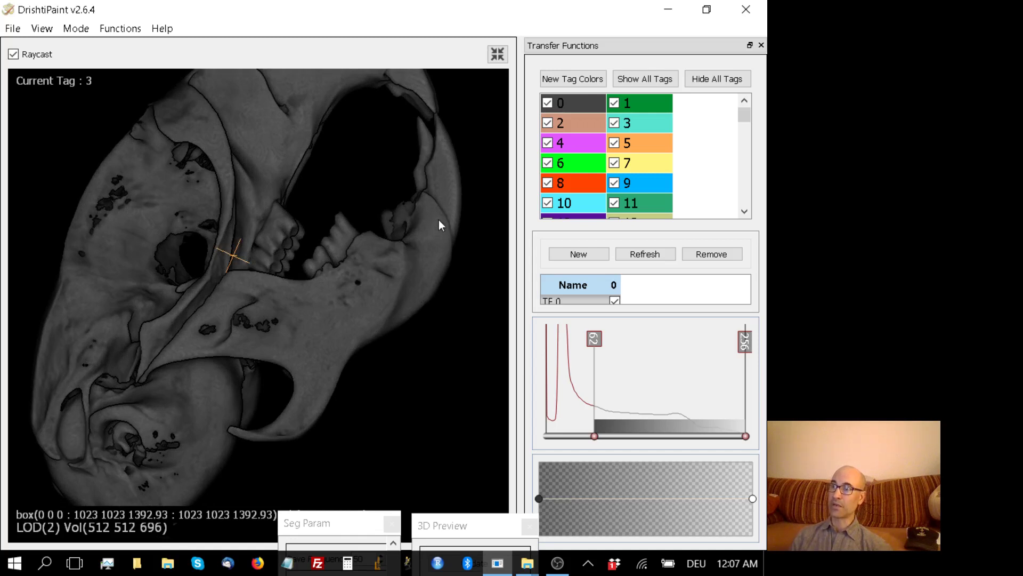
{"action": "left_click_drag", "start_coordinate": [421, 267], "coordinate": [409, 292], "text": "shift"}
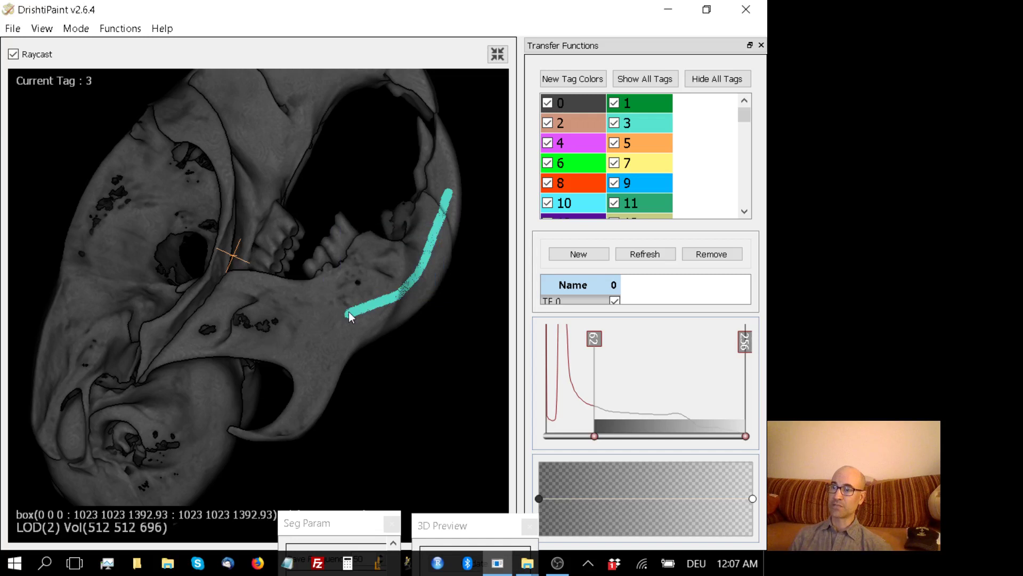
{"action": "left_click_drag", "start_coordinate": [347, 317], "coordinate": [311, 306], "text": "shift"}
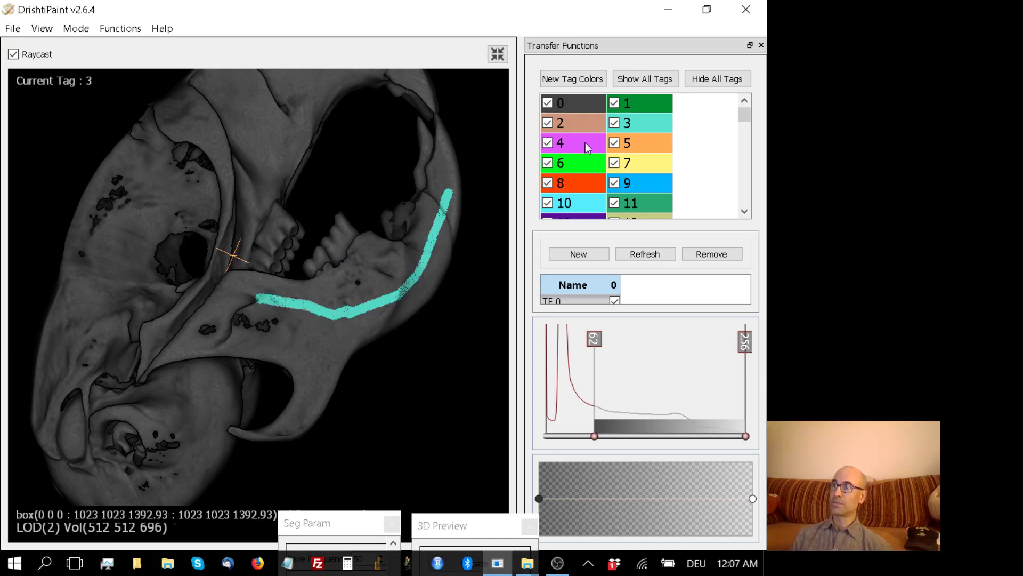
{"action": "mouse_move", "coordinate": [320, 331]}
{"action": "left_mouse_down"}
{"action": "mouse_move", "coordinate": [326, 347]}
{"action": "mouse_move", "coordinate": [310, 375]}
{"action": "mouse_move", "coordinate": [248, 404]}
{"action": "mouse_move", "coordinate": [376, 330]}
{"action": "mouse_move", "coordinate": [348, 360]}
{"action": "mouse_move", "coordinate": [340, 411]}
{"action": "mouse_move", "coordinate": [312, 379]}
{"action": "mouse_move", "coordinate": [350, 318]}
{"action": "mouse_move", "coordinate": [328, 273]}
{"action": "mouse_move", "coordinate": [257, 222]}
{"action": "mouse_move", "coordinate": [289, 245]}
{"action": "mouse_move", "coordinate": [308, 241]}
{"action": "left_mouse_up"}
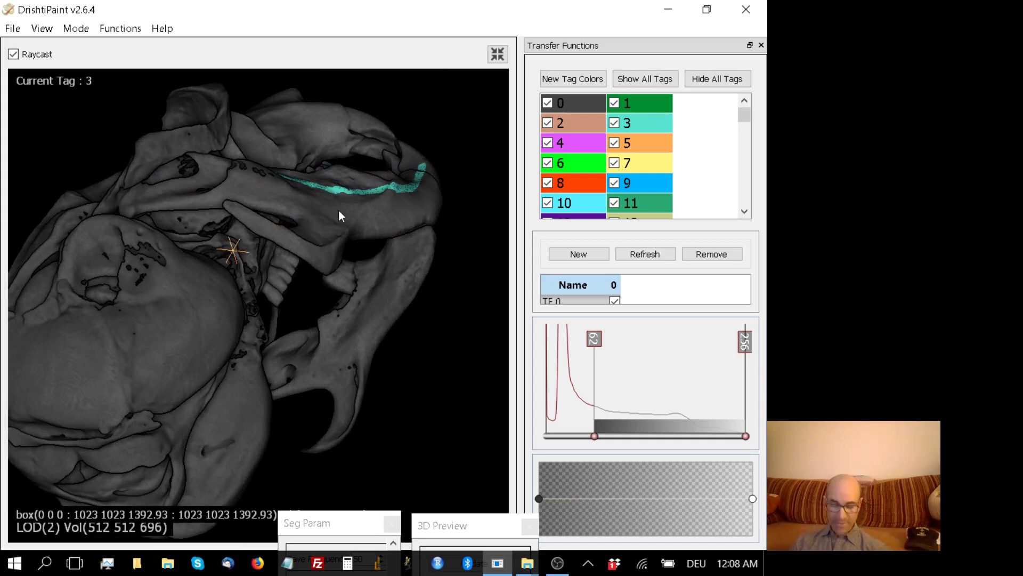
{"action": "left_click_drag", "start_coordinate": [336, 210], "coordinate": [330, 283]}
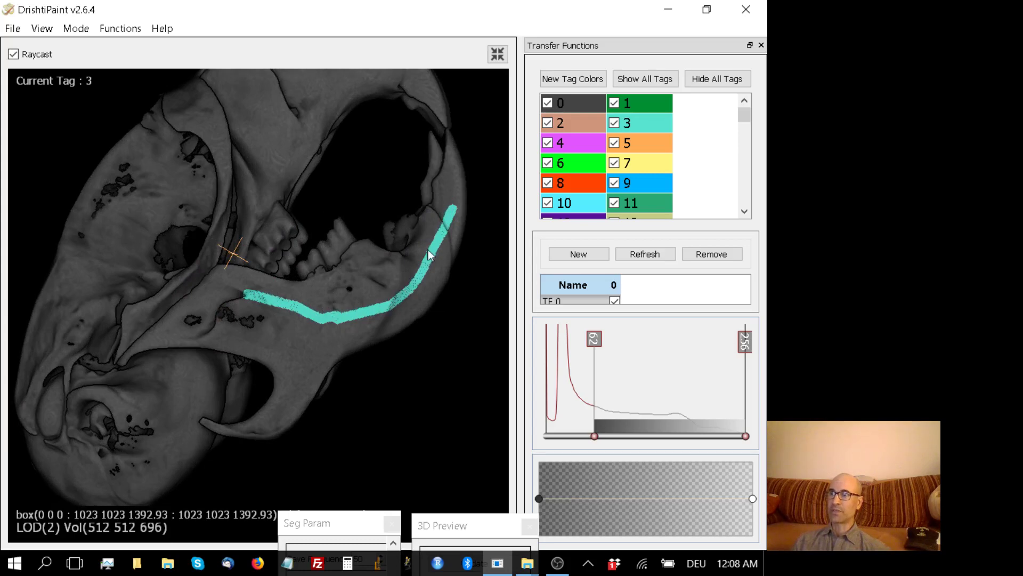
{"action": "mouse_move", "coordinate": [294, 318]}
{"action": "left_mouse_down"}
{"action": "mouse_move", "coordinate": [348, 297]}
{"action": "mouse_move", "coordinate": [343, 259]}
{"action": "mouse_move", "coordinate": [324, 236]}
{"action": "left_mouse_up"}
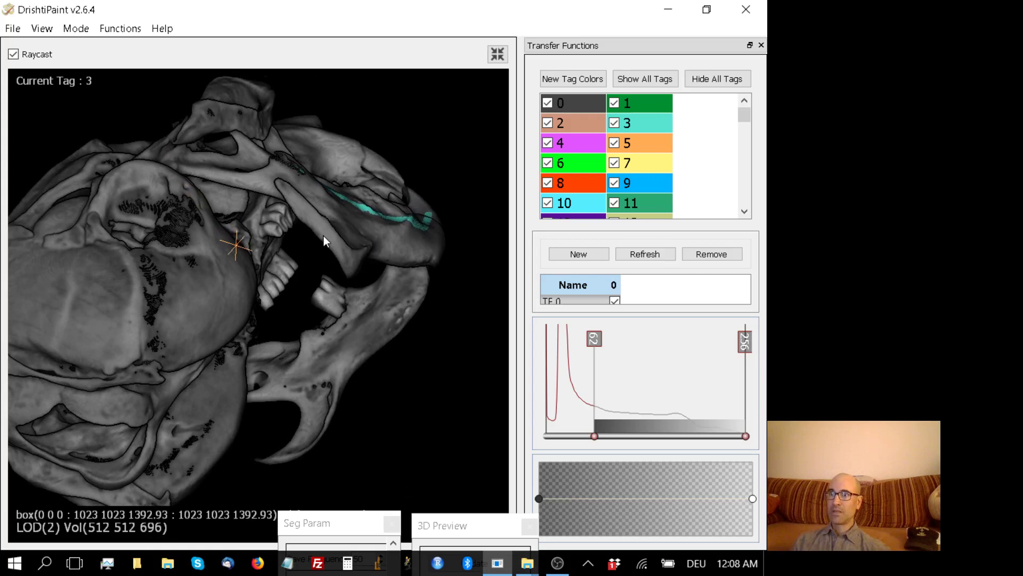
Zoom in and rotate around the joint where the lower jaw meets the skull.
{"action": "scroll", "coordinate": [245, 204], "scroll_direction": "up", "scroll_amount": 6}
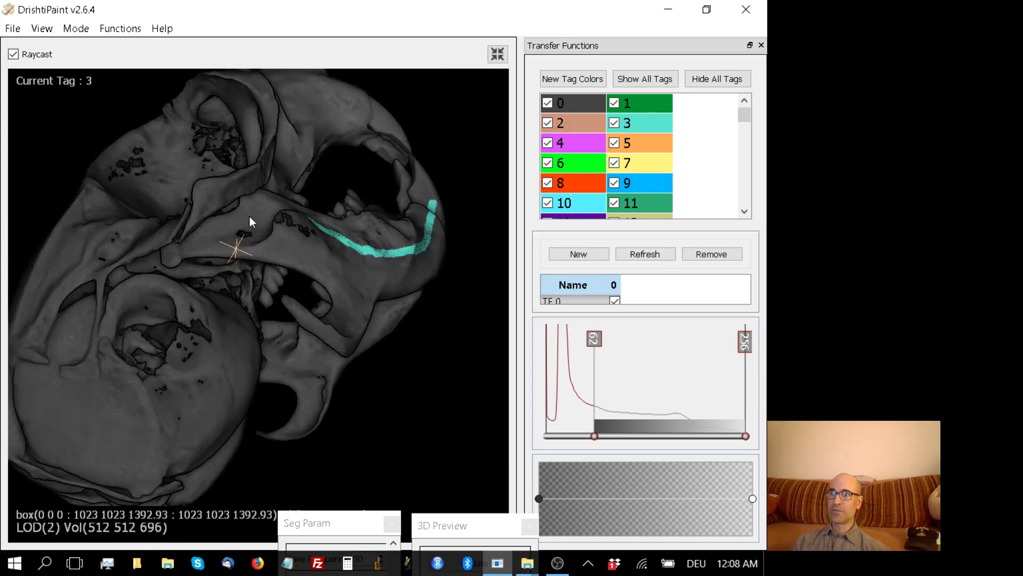
{"action": "mouse_move", "coordinate": [251, 238]}
{"action": "left_mouse_down"}
{"action": "mouse_move", "coordinate": [201, 182]}
{"action": "mouse_move", "coordinate": [286, 270]}
{"action": "mouse_move", "coordinate": [283, 280]}
{"action": "mouse_move", "coordinate": [285, 260]}
{"action": "left_mouse_up"}
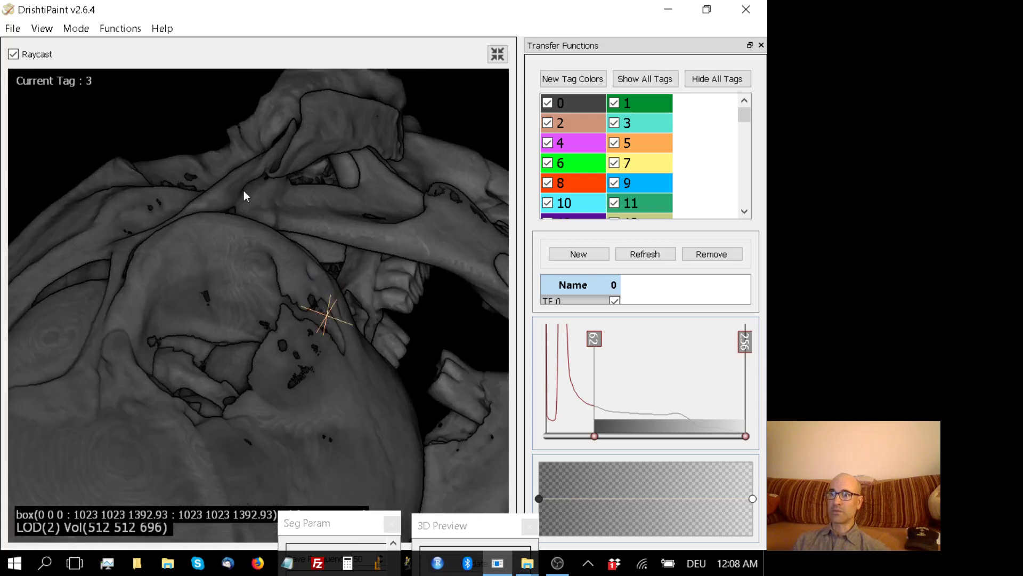
{"action": "left_click_drag", "start_coordinate": [268, 215], "coordinate": [226, 208]}
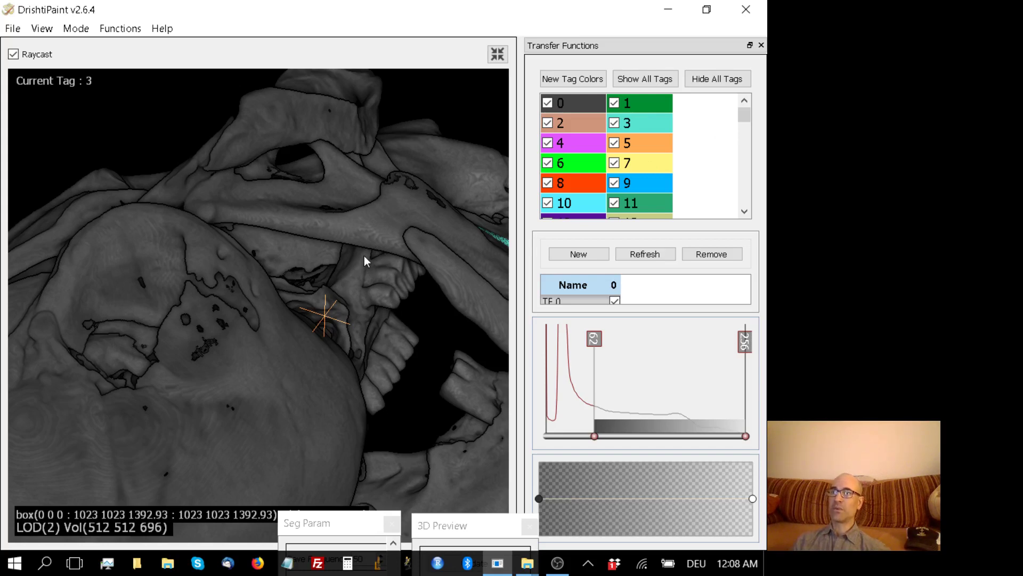
{"action": "mouse_move", "coordinate": [363, 254]}
{"action": "left_mouse_down"}
{"action": "mouse_move", "coordinate": [380, 278]}
{"action": "mouse_move", "coordinate": [368, 259]}
{"action": "left_mouse_up"}
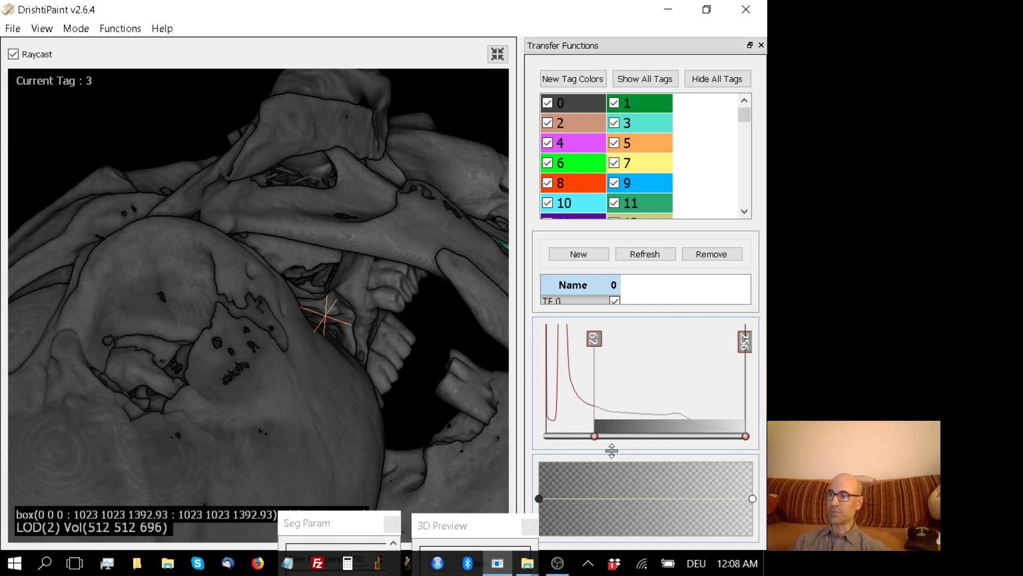
Set the transfer function to span 65–256 and zoom and rotate close on the jaw joint.
{"action": "left_click_drag", "start_coordinate": [595, 436], "coordinate": [623, 436]}
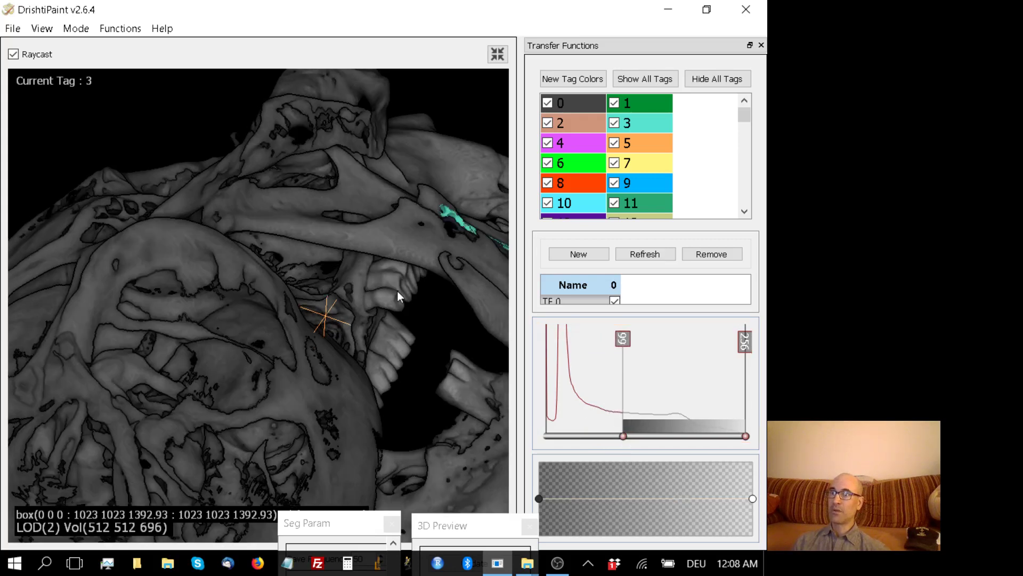
{"action": "left_click_drag", "start_coordinate": [253, 216], "coordinate": [229, 296]}
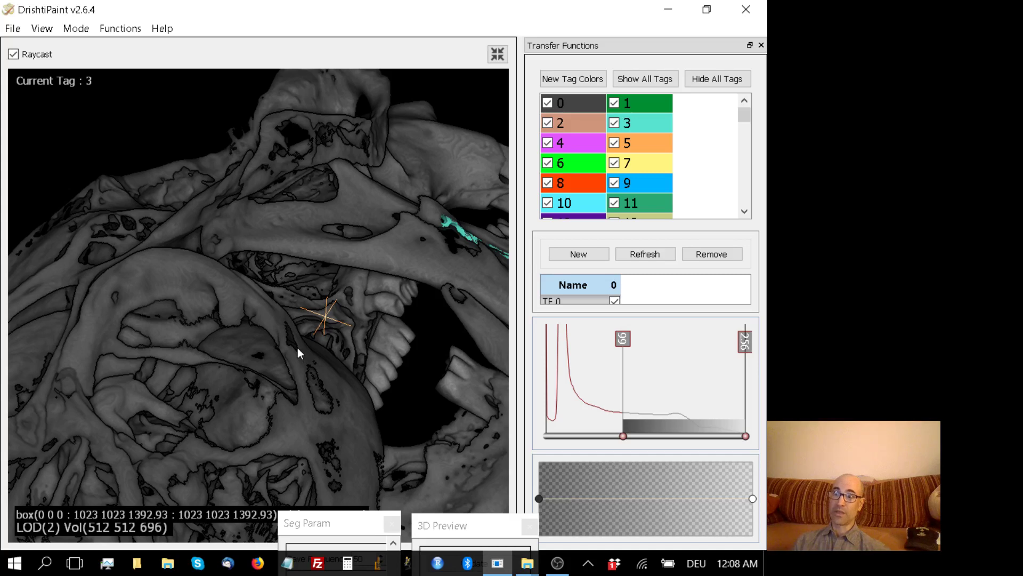
{"action": "scroll", "coordinate": [290, 257], "scroll_direction": "up", "scroll_amount": 3}
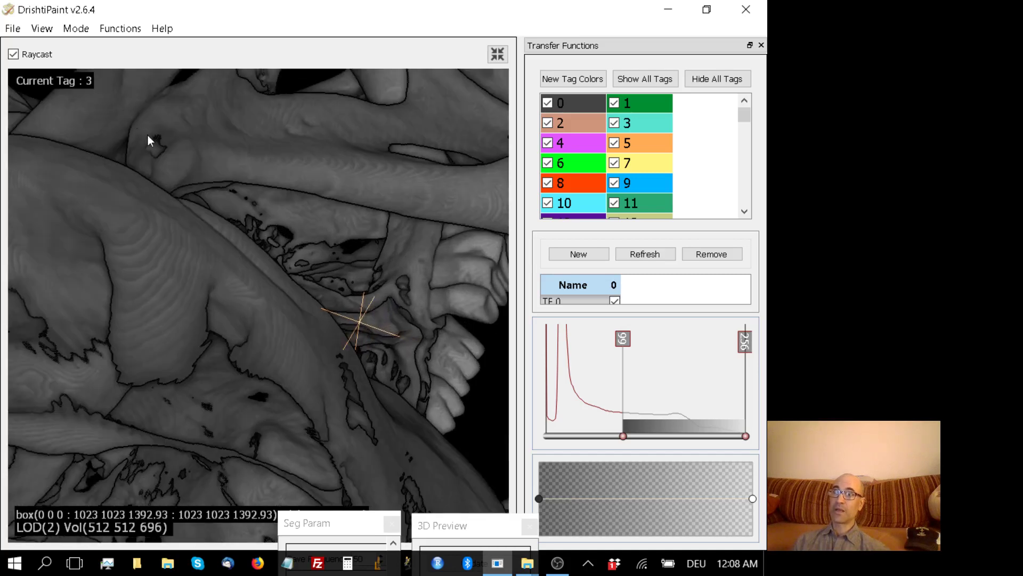
{"action": "left_click_drag", "start_coordinate": [157, 152], "coordinate": [155, 160]}
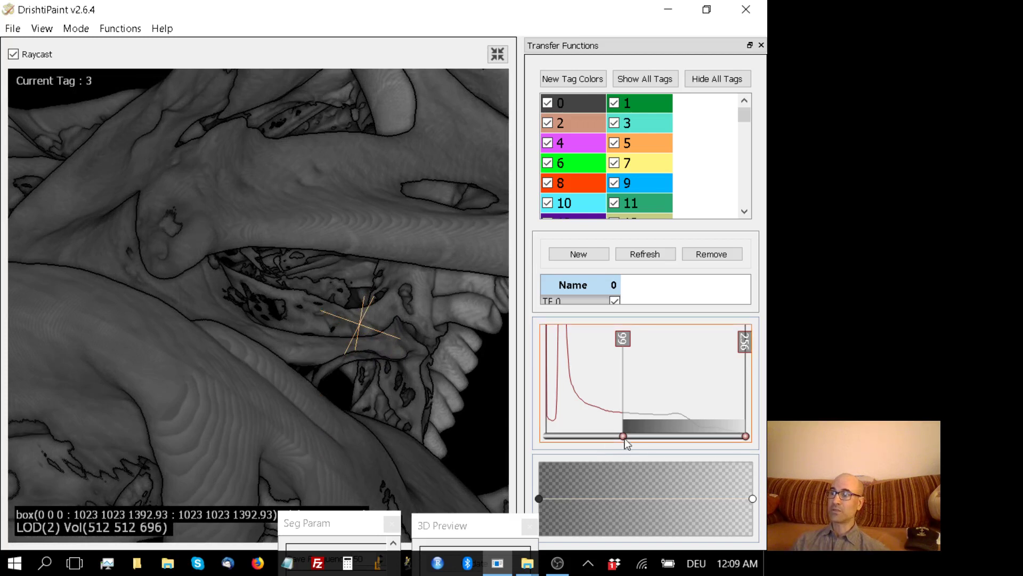
{"action": "left_click_drag", "start_coordinate": [622, 436], "coordinate": [599, 444]}
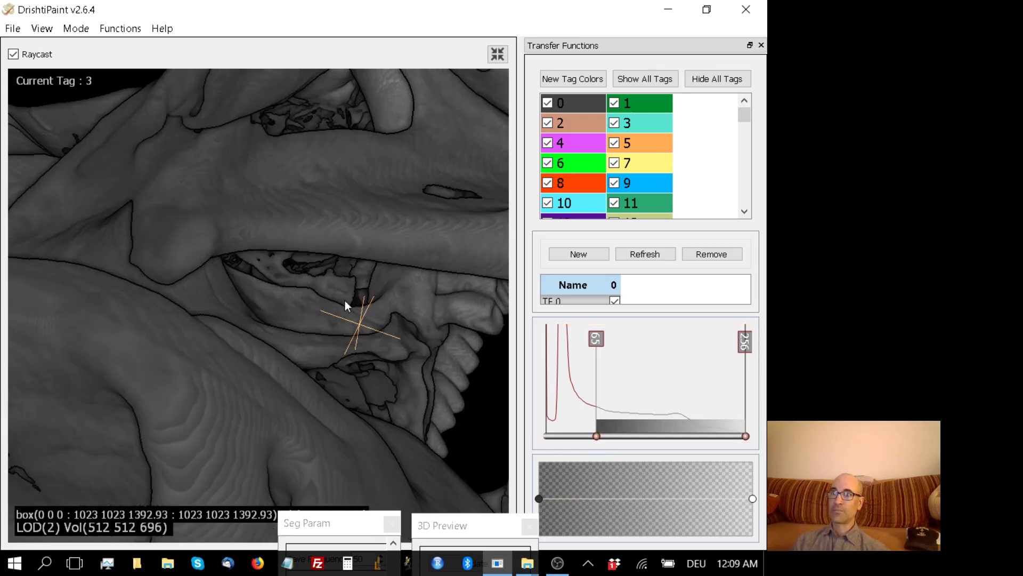
Zoom the close-up in and out, then rotate it to show the upper bone near the jaw joint.
{"action": "scroll", "coordinate": [359, 283], "scroll_direction": "up", "scroll_amount": 5}
{"action": "scroll", "coordinate": [353, 282], "scroll_direction": "down", "scroll_amount": 5}
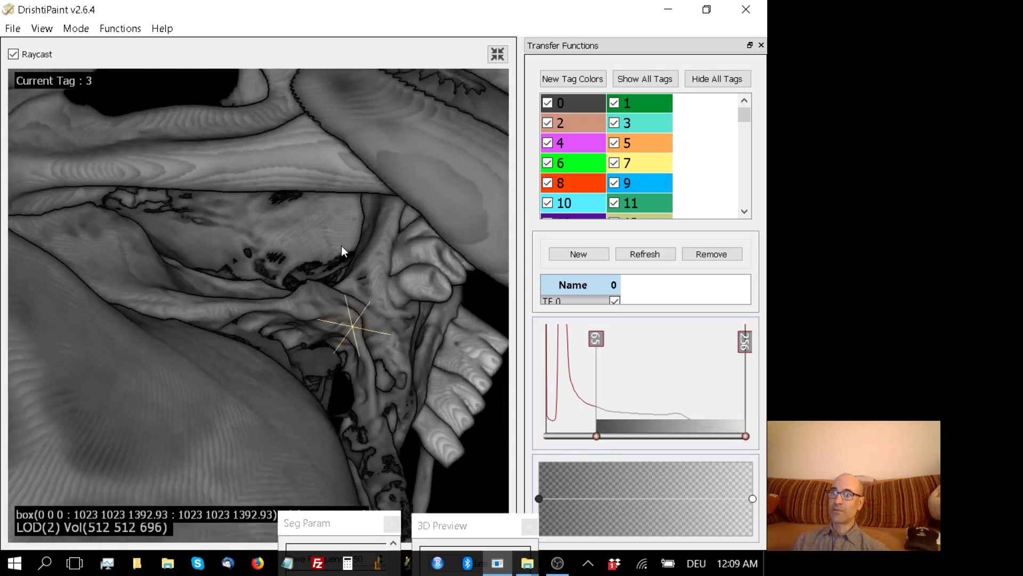
{"action": "scroll", "coordinate": [199, 247], "scroll_direction": "up", "scroll_amount": 2}
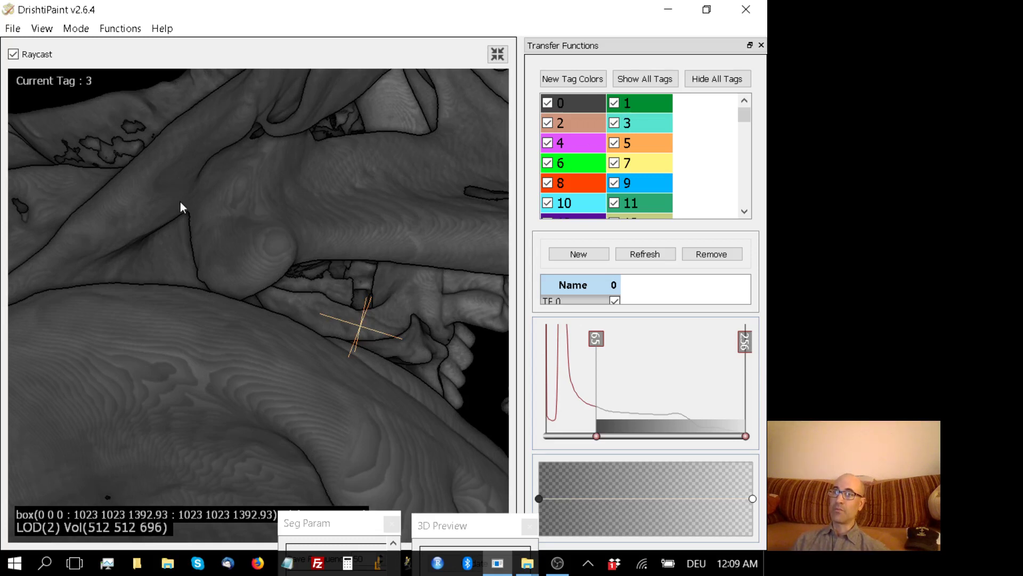
{"action": "mouse_move", "coordinate": [402, 249]}
{"action": "left_mouse_down"}
{"action": "mouse_move", "coordinate": [389, 260]}
{"action": "mouse_move", "coordinate": [404, 244]}
{"action": "mouse_move", "coordinate": [384, 235]}
{"action": "mouse_move", "coordinate": [378, 255]}
{"action": "mouse_move", "coordinate": [373, 241]}
{"action": "mouse_move", "coordinate": [327, 251]}
{"action": "left_mouse_up"}
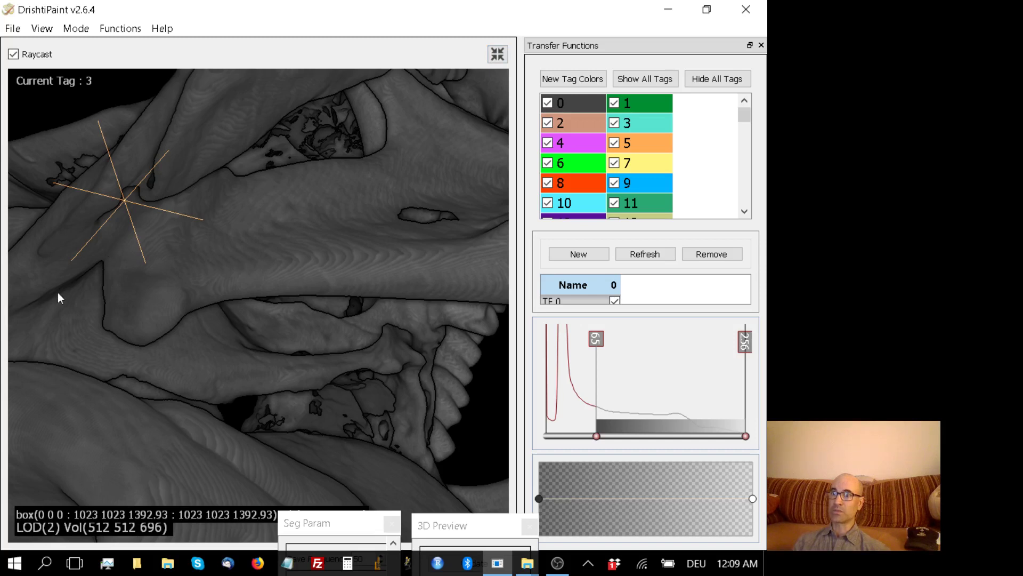
Restore the four-view layout, maximize the Graph Cut (Y) view and zoom in twice on the bone.
{"action": "left_click", "coordinate": [498, 54]}
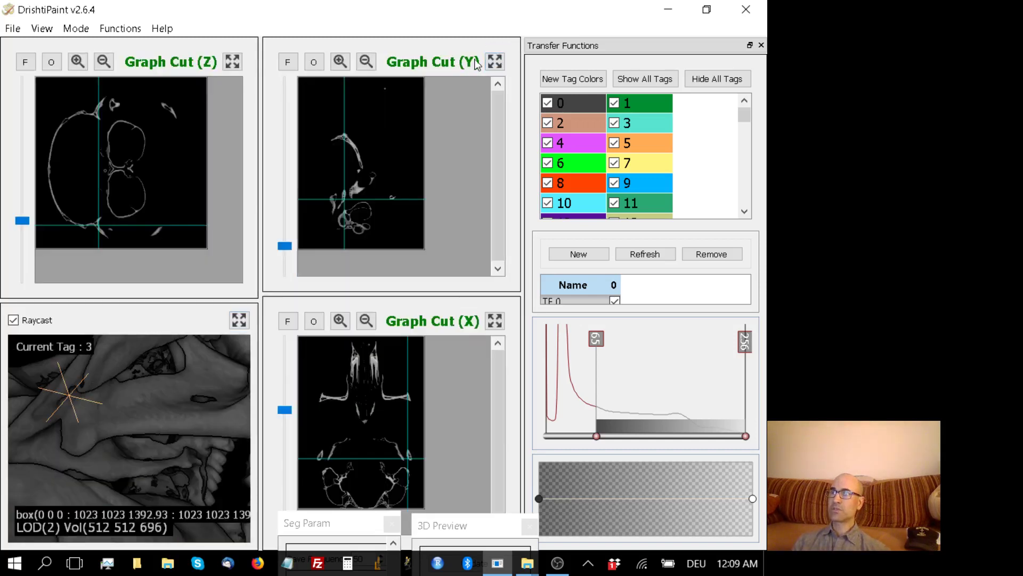
{"action": "left_click", "coordinate": [496, 62]}
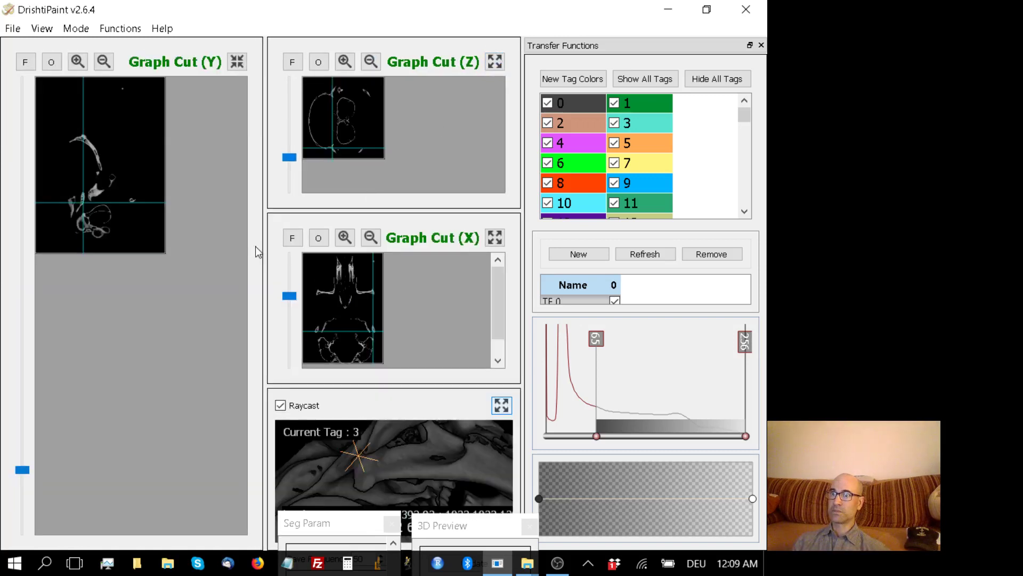
{"action": "left_click", "coordinate": [76, 63]}
{"action": "left_click", "coordinate": [77, 63]}
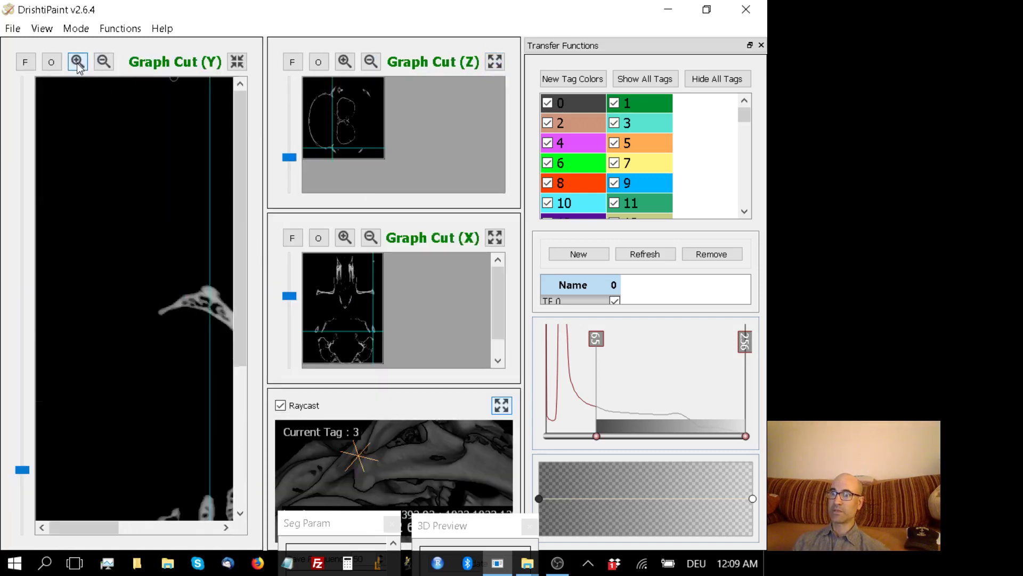
Pan to the jaw-joint bones and step to the Y slice showing the small bone pieces.
{"action": "left_click_drag", "start_coordinate": [72, 527], "coordinate": [117, 527]}
{"action": "left_click_drag", "start_coordinate": [235, 264], "coordinate": [239, 432]}
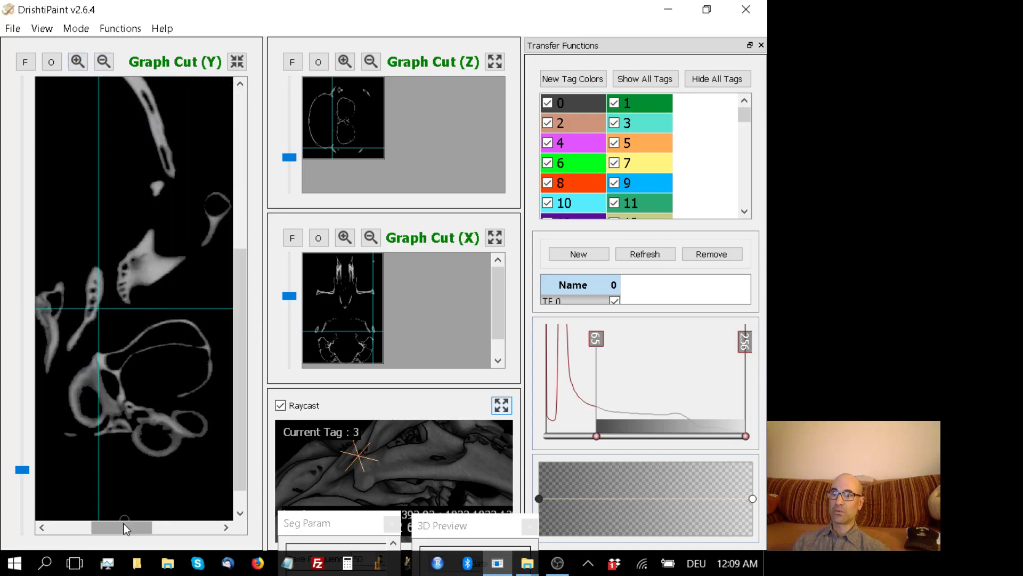
{"action": "left_click_drag", "start_coordinate": [124, 524], "coordinate": [110, 527]}
{"action": "left_click_drag", "start_coordinate": [237, 472], "coordinate": [219, 458]}
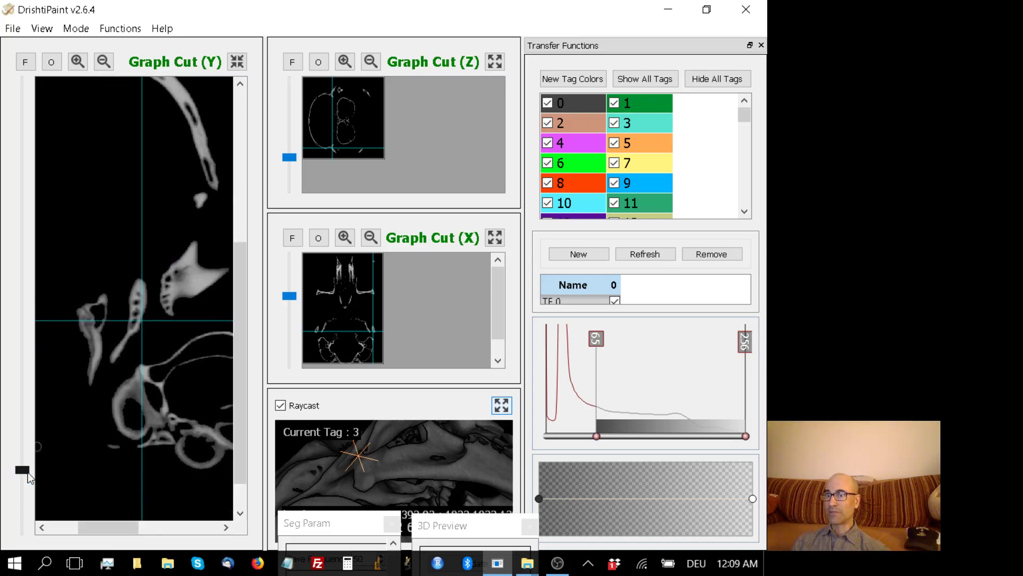
{"action": "left_click_drag", "start_coordinate": [28, 473], "coordinate": [51, 482]}
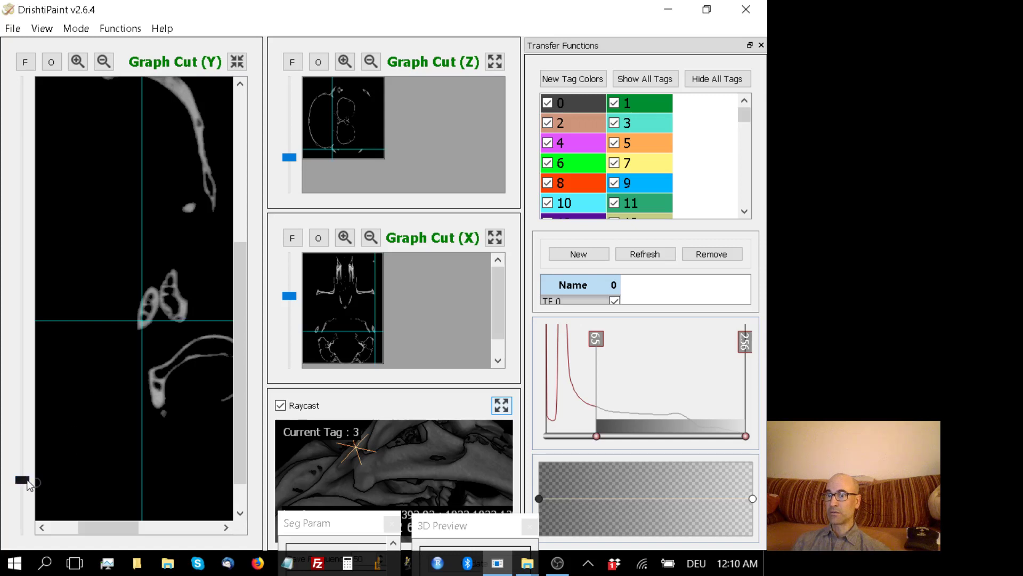
{"action": "mouse_move", "coordinate": [22, 479]}
{"action": "left_mouse_down"}
{"action": "mouse_move", "coordinate": [26, 458]}
{"action": "mouse_move", "coordinate": [30, 486]}
{"action": "left_mouse_up"}
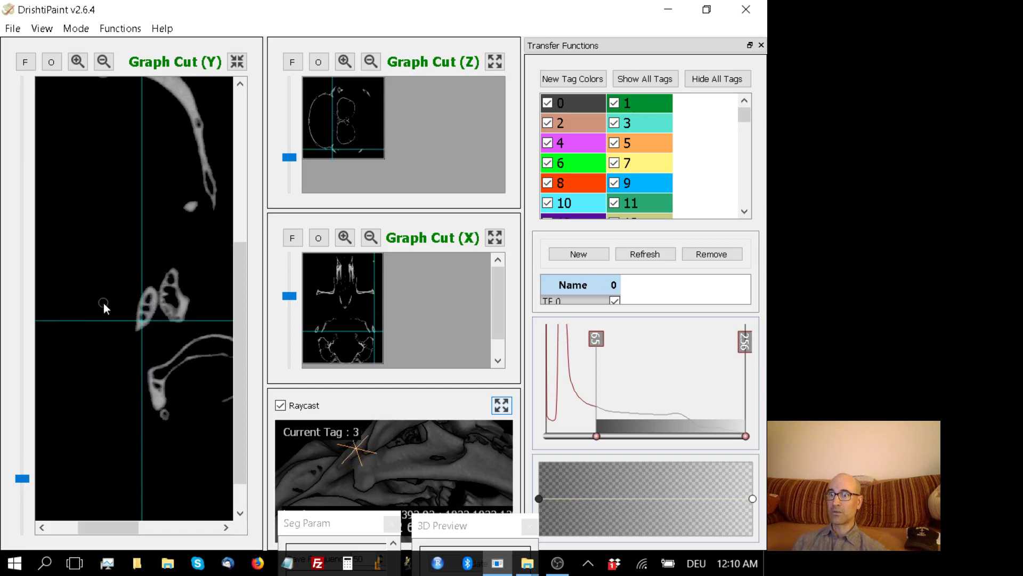
Select tag 1, zoom in on the Y slice, and paint both small bone pieces green.
{"action": "left_click", "coordinate": [644, 107]}
{"action": "left_click", "coordinate": [77, 62]}
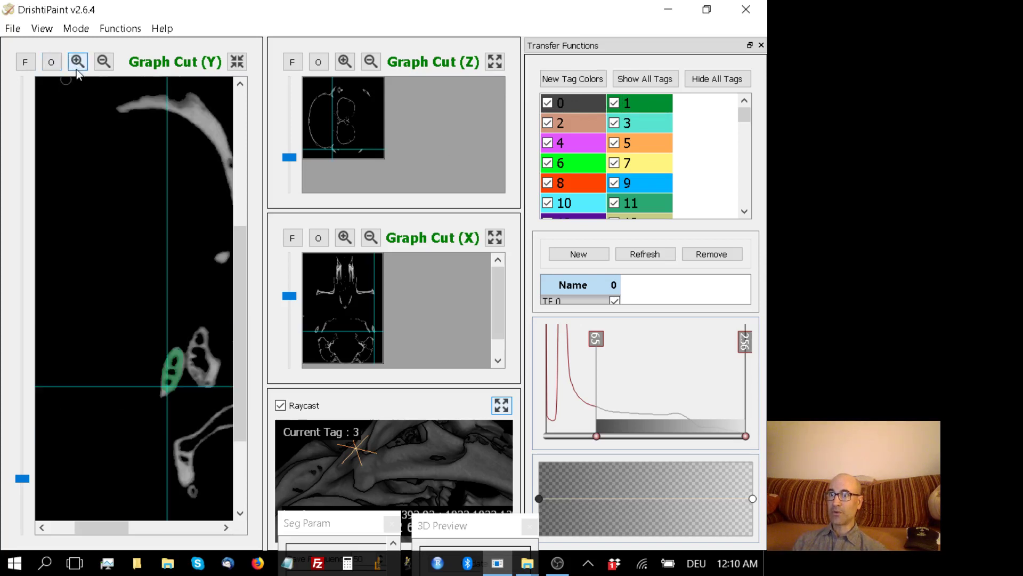
{"action": "left_click", "coordinate": [76, 67]}
{"action": "left_click_drag", "start_coordinate": [111, 530], "coordinate": [138, 528]}
{"action": "left_click_drag", "start_coordinate": [241, 354], "coordinate": [222, 405]}
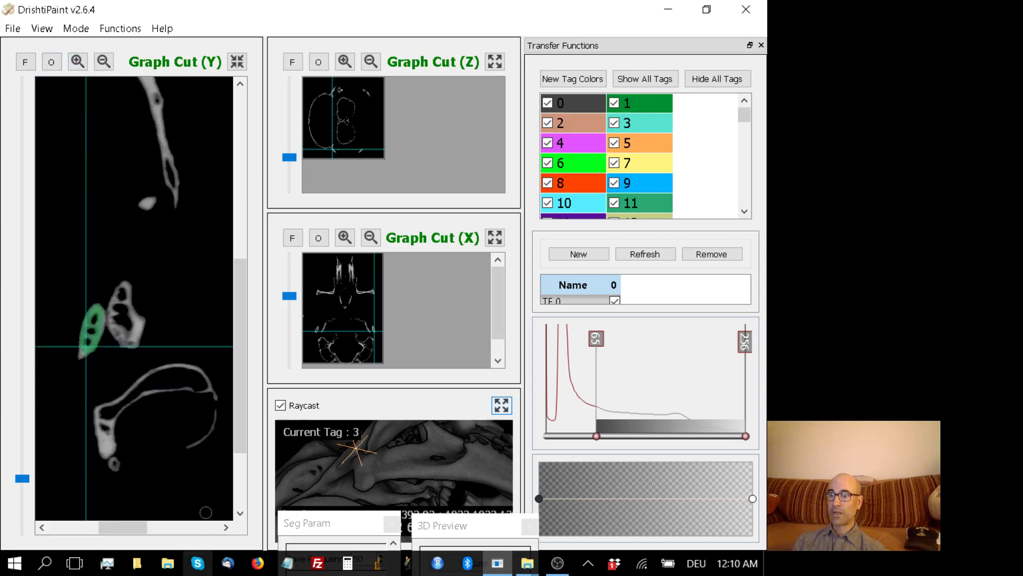
{"action": "left_click", "coordinate": [98, 346]}
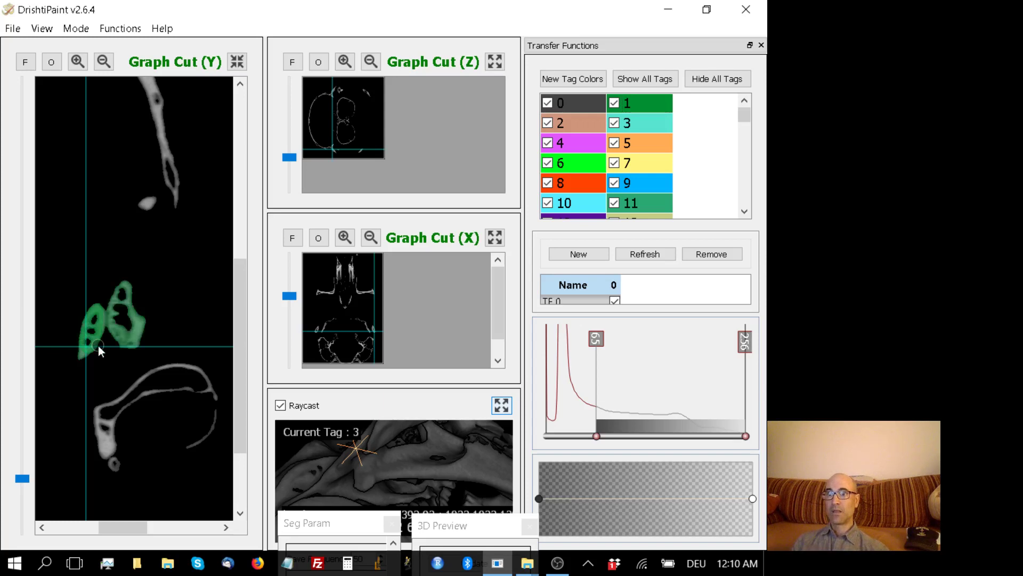
Untag the right bone piece and raise the graph-cut Lambda in Seg Param to 13.
{"action": "right_click", "coordinate": [124, 312]}
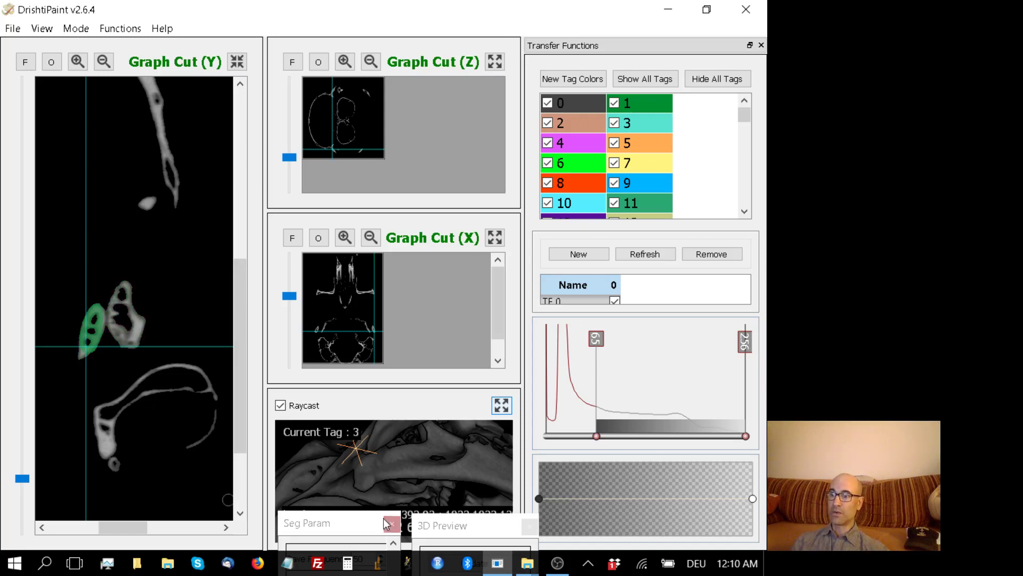
{"action": "left_click_drag", "start_coordinate": [354, 525], "coordinate": [363, 236]}
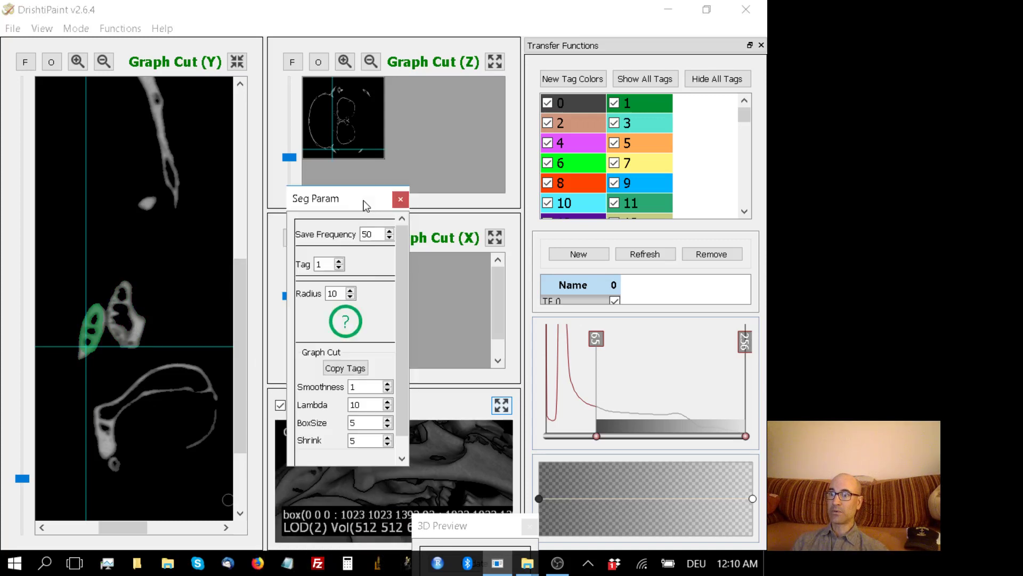
{"action": "left_click", "coordinate": [389, 402]}
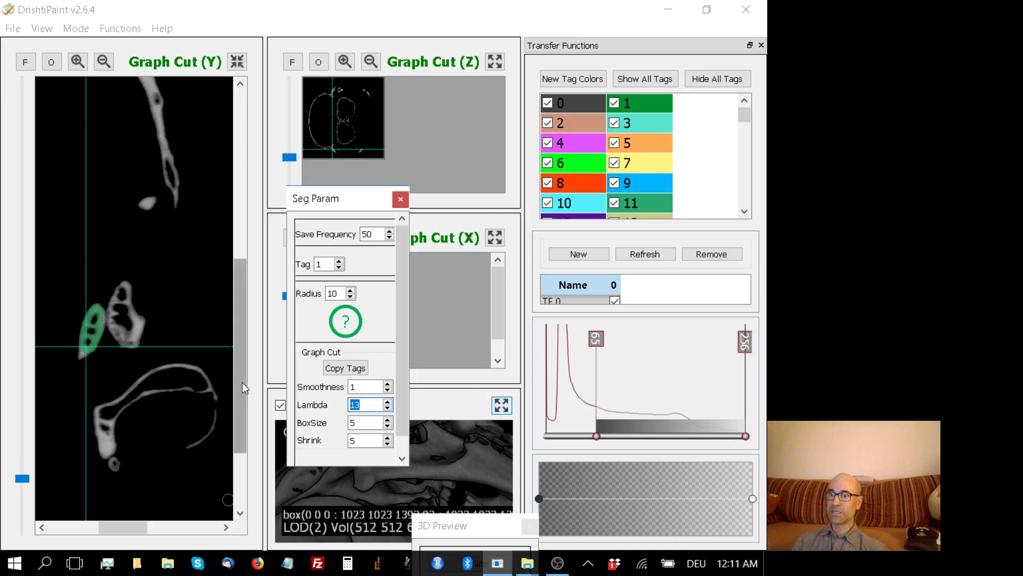
{"action": "left_click", "coordinate": [72, 196]}
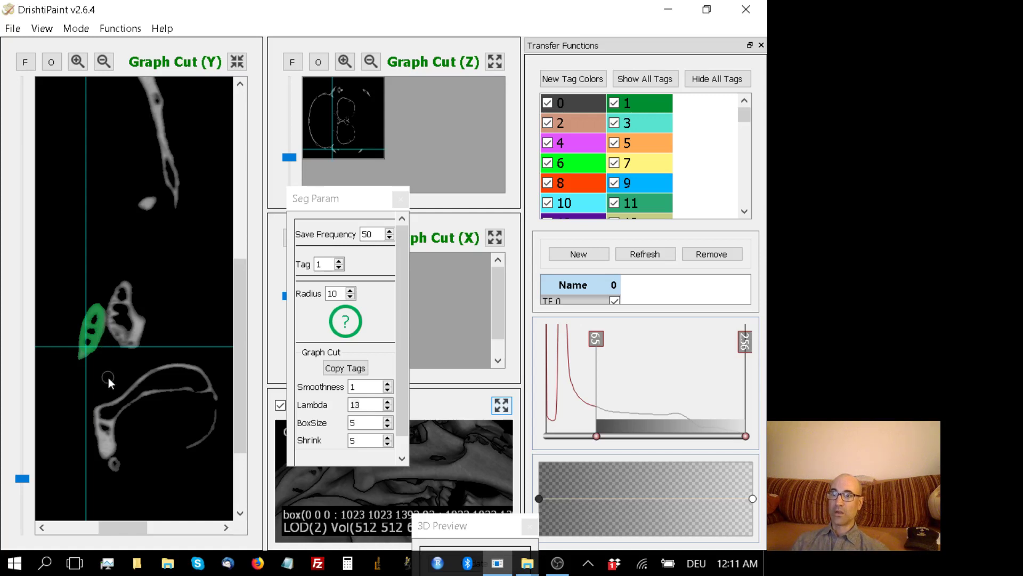
Step through neighbouring Y slices and undo the tag that spilled onto the right bone.
{"action": "scroll", "coordinate": [108, 378], "scroll_direction": "down", "scroll_amount": 1}
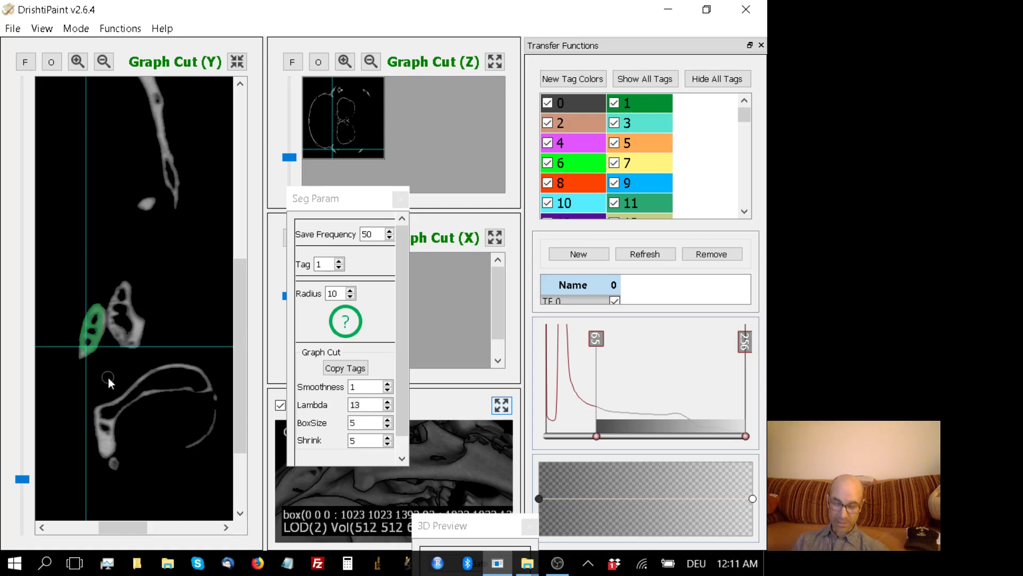
{"action": "scroll", "coordinate": [109, 376], "scroll_direction": "up", "scroll_amount": 1}
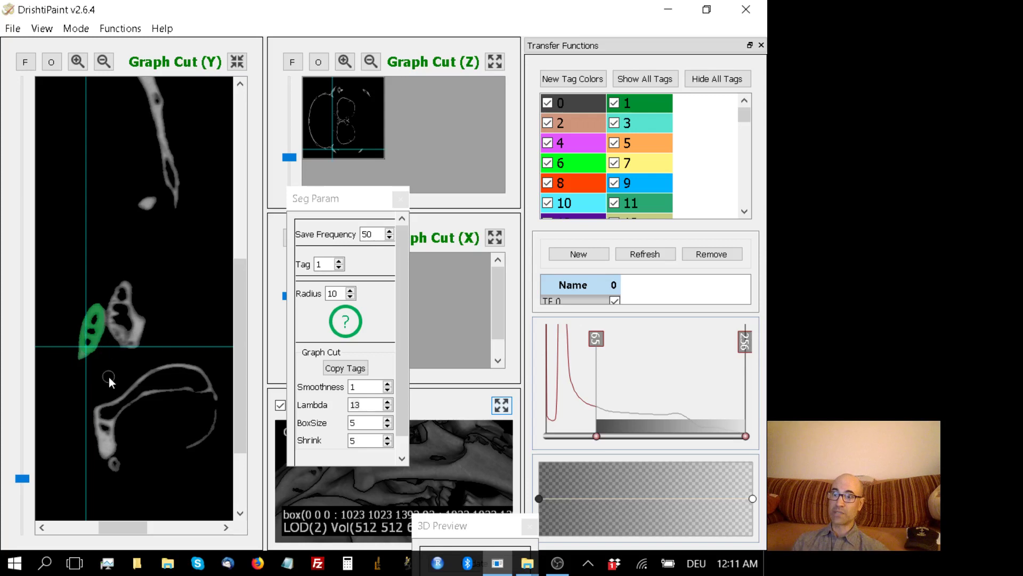
{"action": "scroll", "coordinate": [108, 376], "scroll_direction": "down", "scroll_amount": 1}
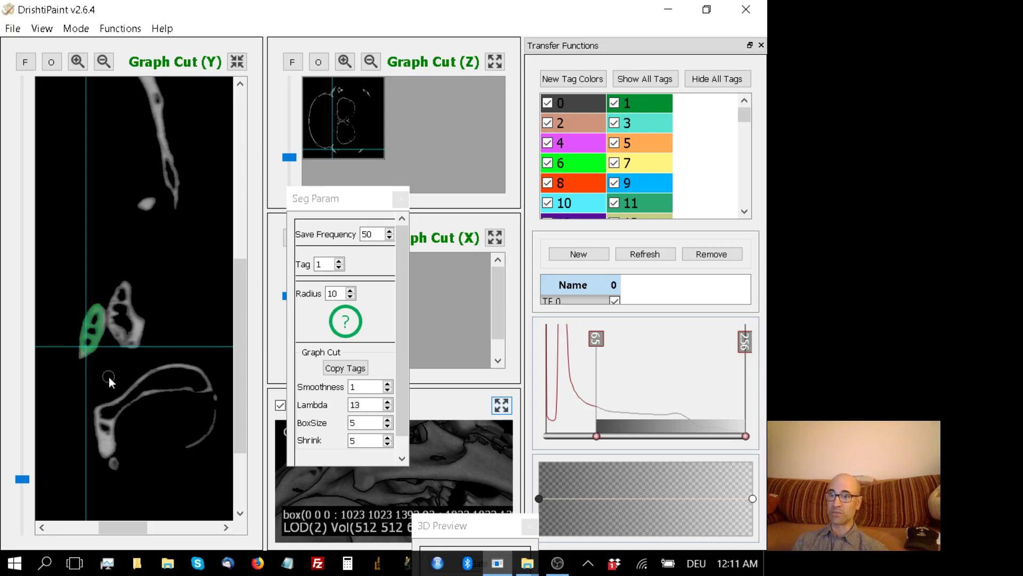
{"action": "scroll", "coordinate": [109, 376], "scroll_direction": "up", "scroll_amount": 1}
{"action": "scroll", "coordinate": [109, 377], "scroll_direction": "down", "scroll_amount": 1}
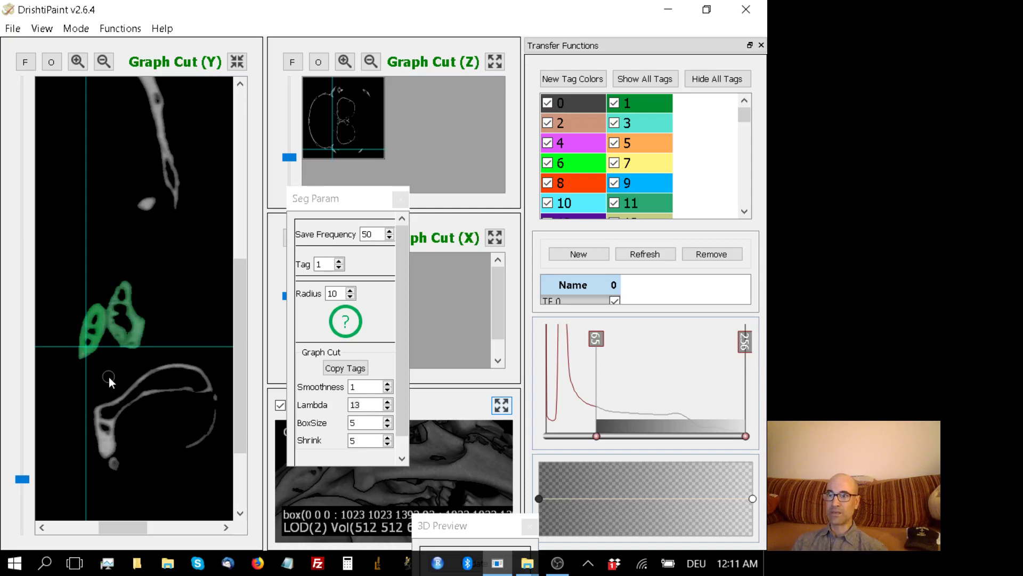
{"action": "key", "text": "ctrl+z"}
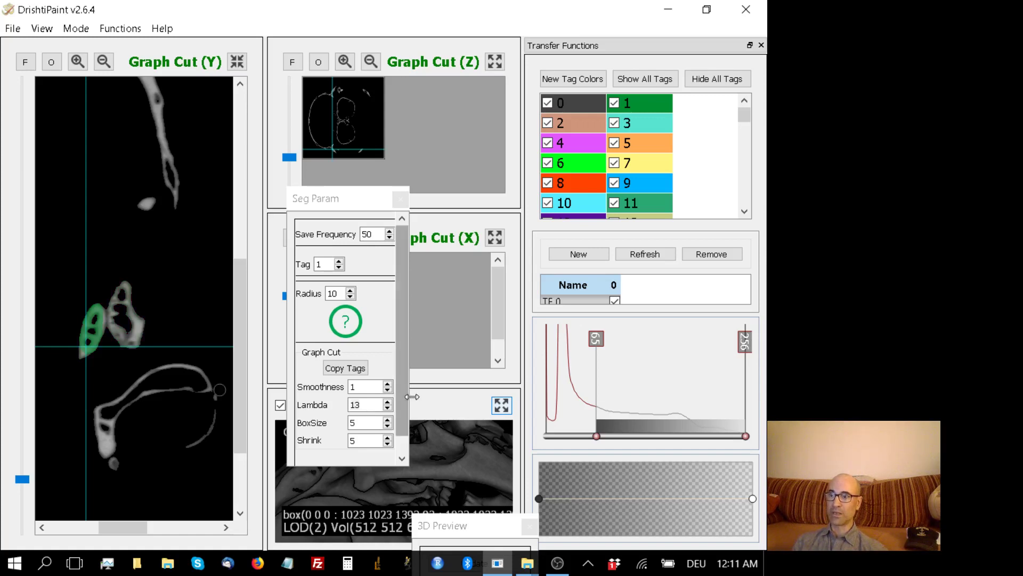
Raise the graph-cut Lambda to 14, check the Y slice, then raise it to 15.
{"action": "left_click", "coordinate": [387, 402]}
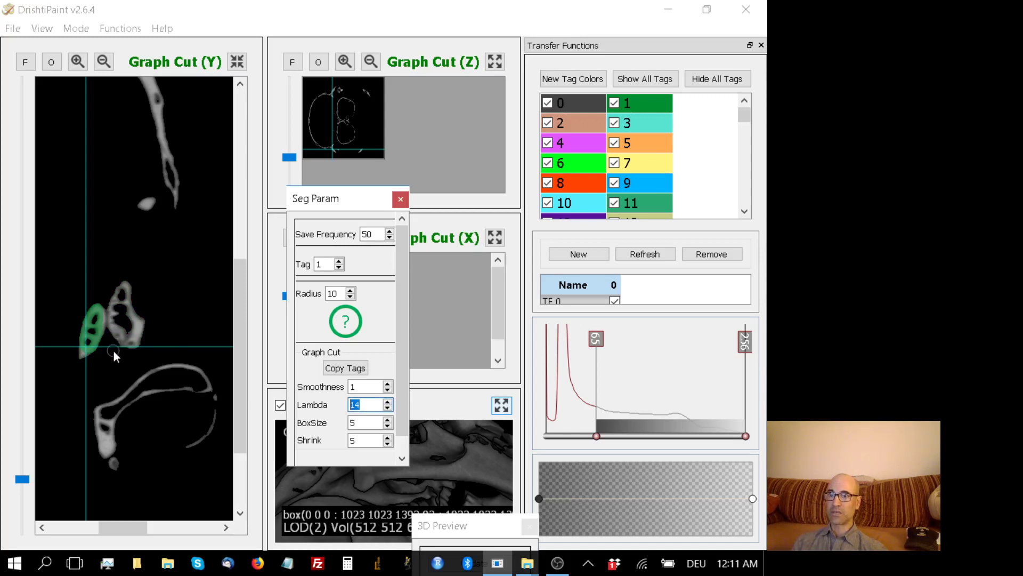
{"action": "left_click", "coordinate": [109, 370]}
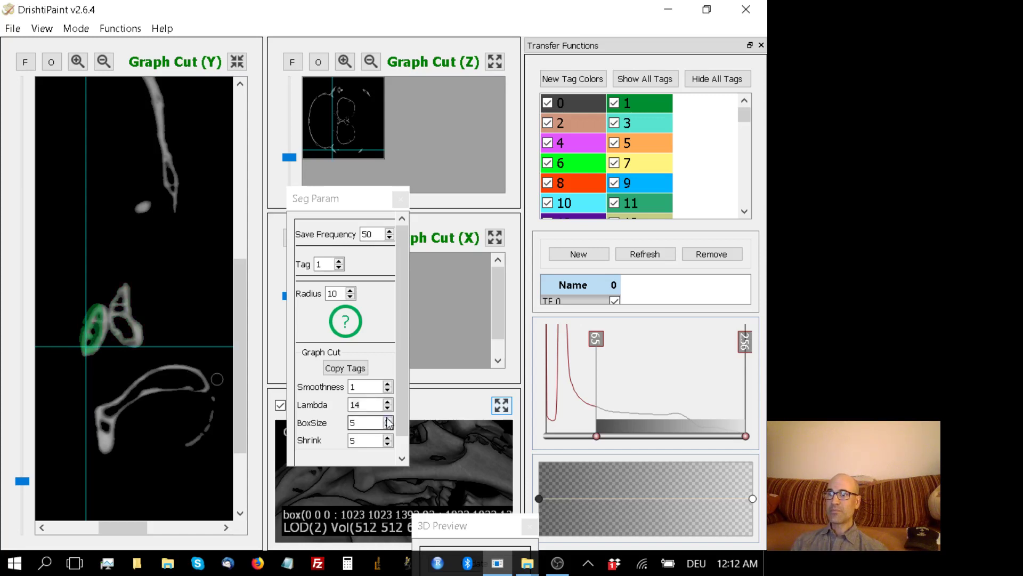
{"action": "left_click", "coordinate": [388, 401]}
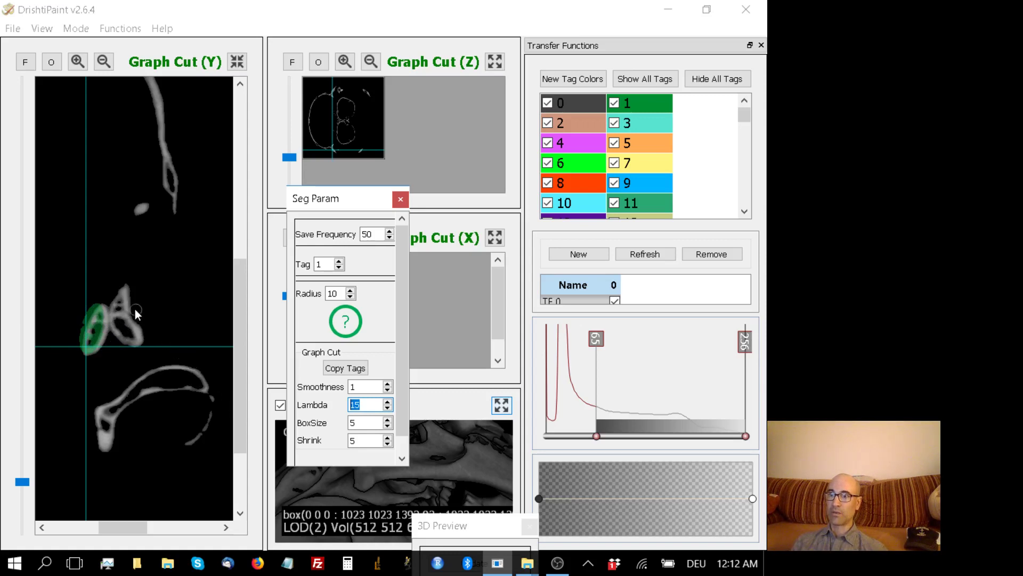
Maximize the Raycast view and rotate the skull until the cyan tag-3 jaw stroke shows.
{"action": "left_click", "coordinate": [501, 405]}
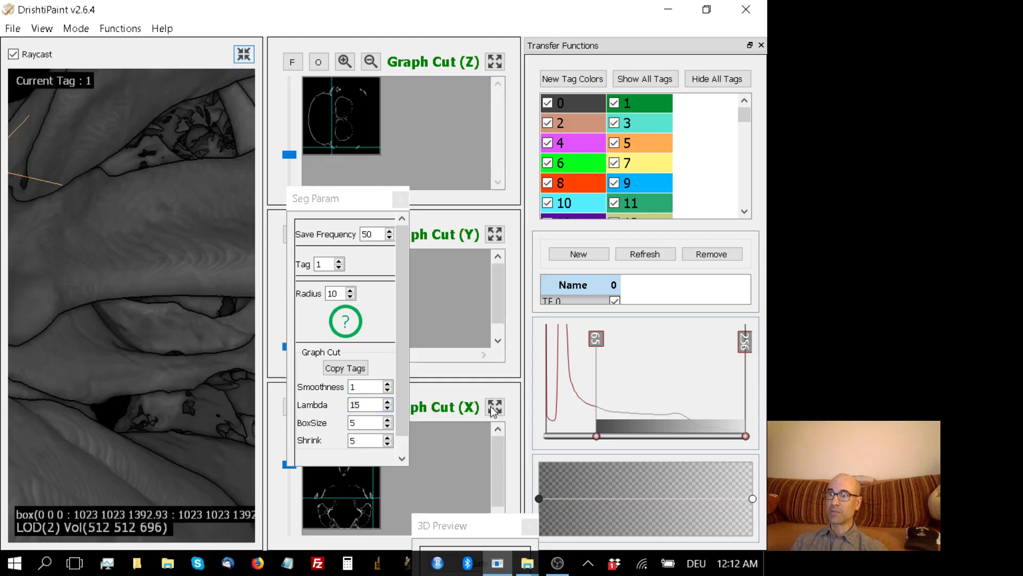
{"action": "mouse_move", "coordinate": [117, 304]}
{"action": "left_mouse_down"}
{"action": "mouse_move", "coordinate": [143, 331]}
{"action": "mouse_move", "coordinate": [126, 345]}
{"action": "mouse_move", "coordinate": [137, 341]}
{"action": "mouse_move", "coordinate": [115, 305]}
{"action": "mouse_move", "coordinate": [174, 342]}
{"action": "mouse_move", "coordinate": [143, 321]}
{"action": "mouse_move", "coordinate": [148, 276]}
{"action": "left_mouse_up"}
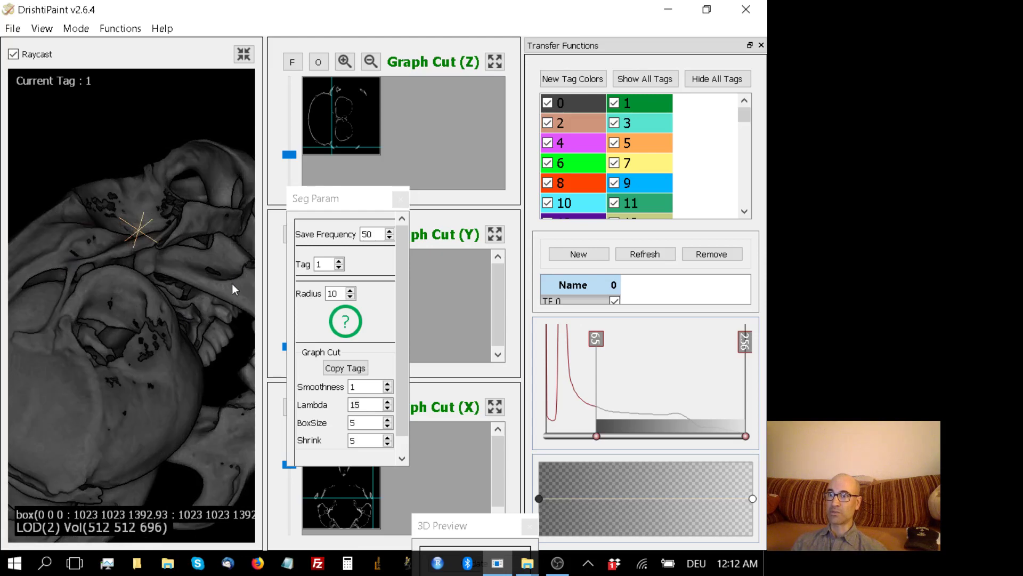
{"action": "left_click_drag", "start_coordinate": [232, 284], "coordinate": [178, 309]}
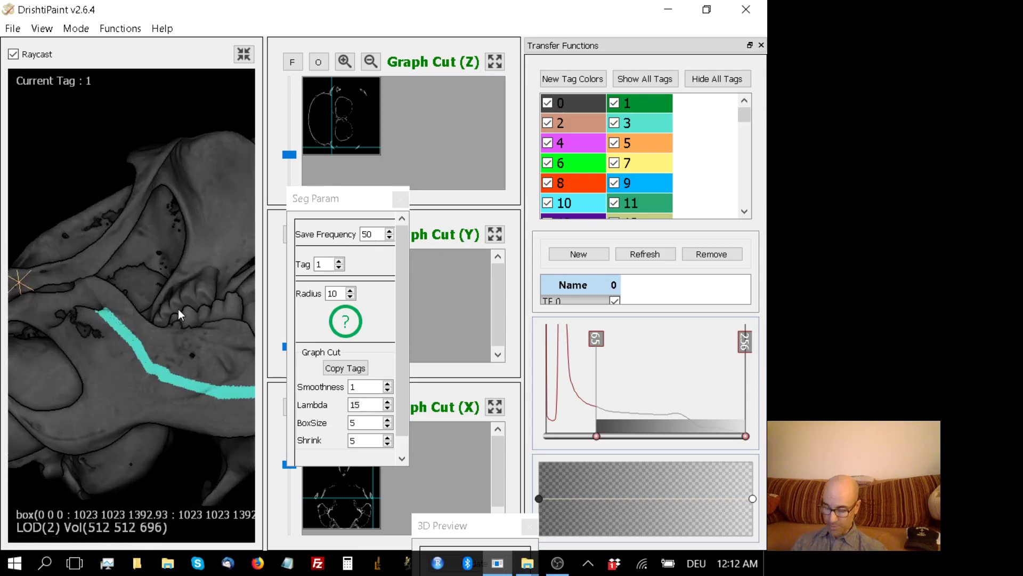